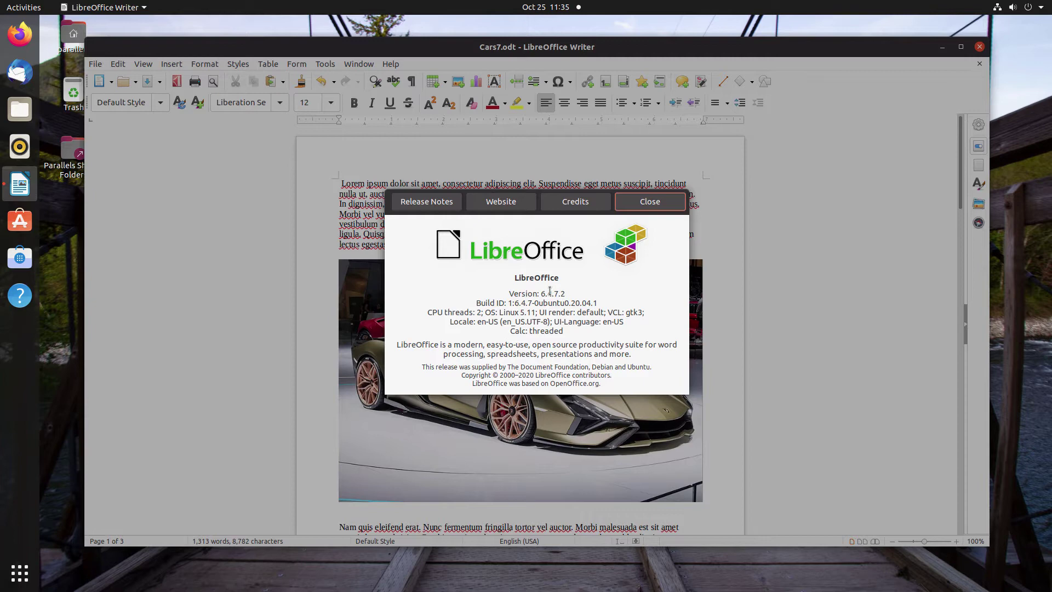
Step: Switch to the Windows machine's Writer showing TheOtherNut.odt and dismiss the Start menu
key("super+Tab")
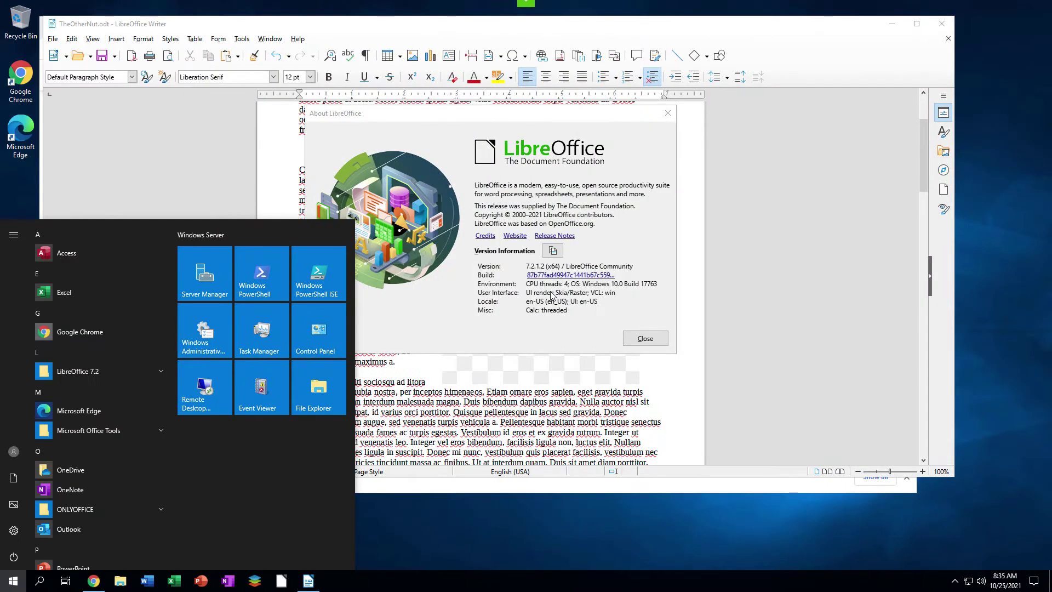
left_click(540, 264)
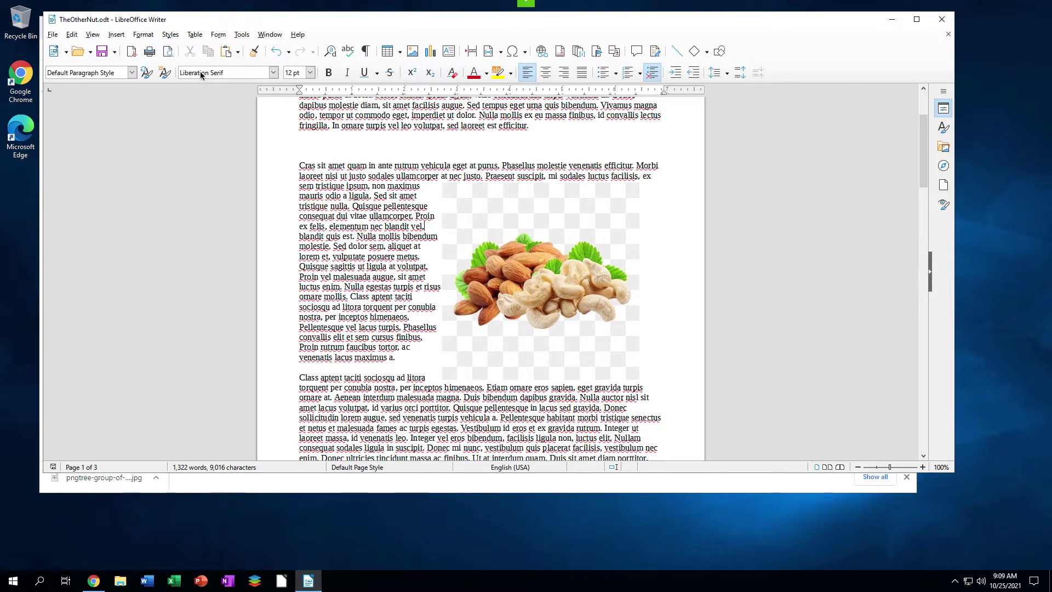
Step: Open the User Interface chooser from the View menu and move it slightly upward
left_click(94, 35)
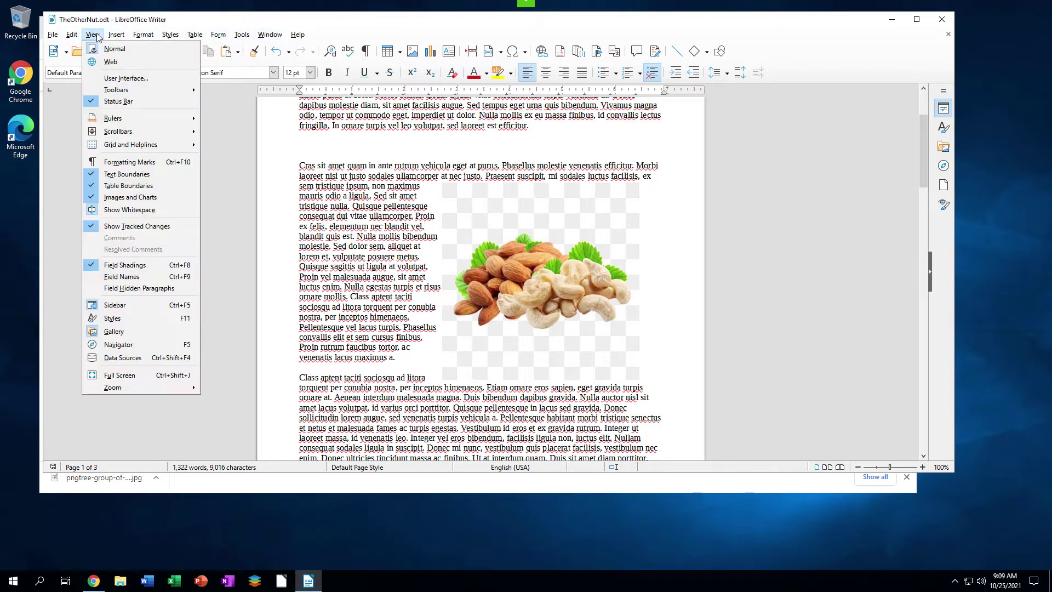
left_click(108, 79)
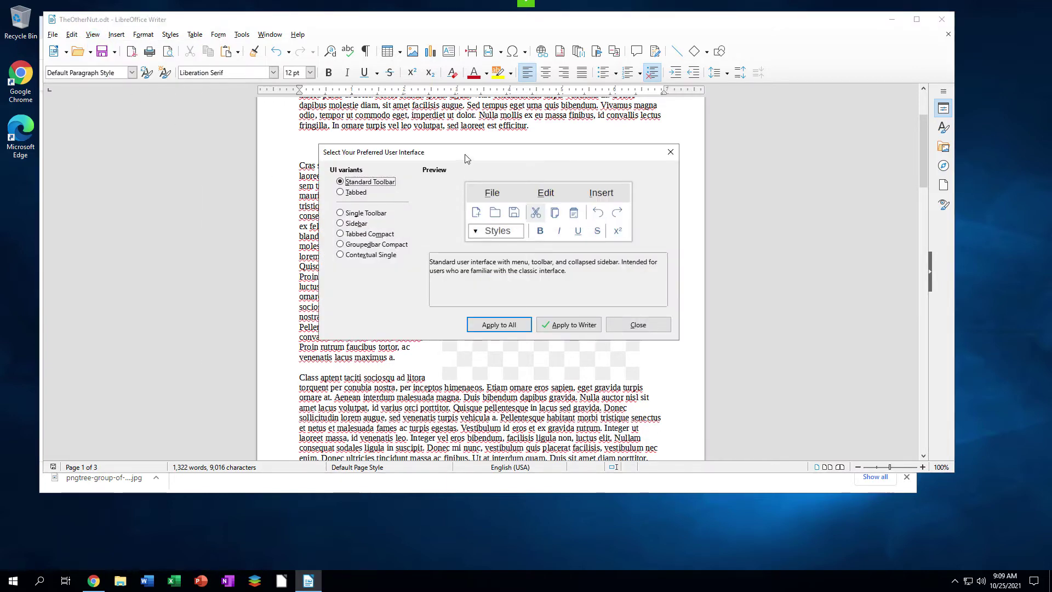
left_click_drag(465, 157, 464, 144)
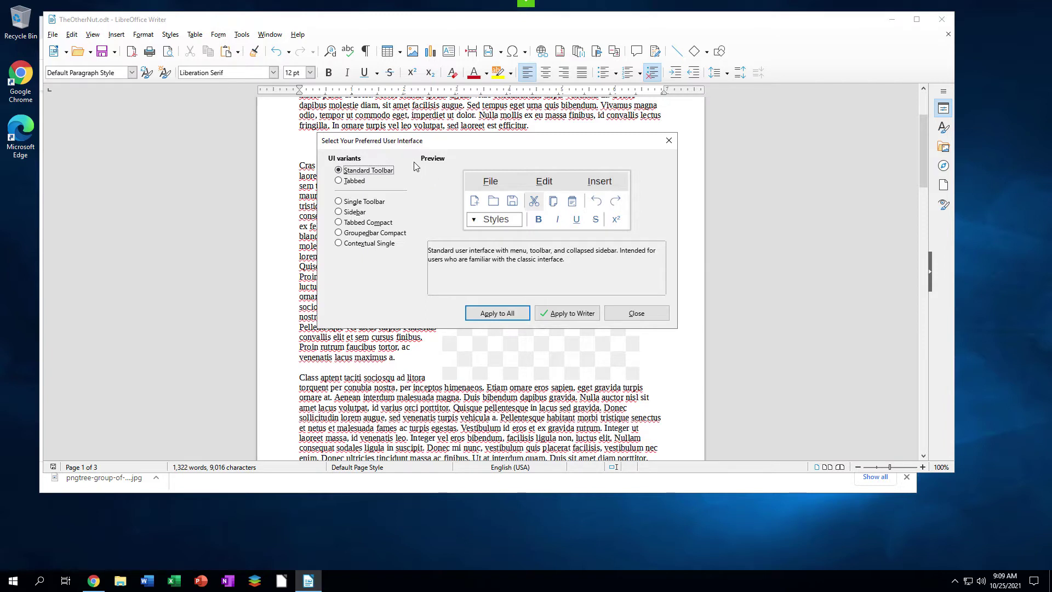
Step: Apply the Tabbed interface to Writer only and close the chooser
left_click(338, 181)
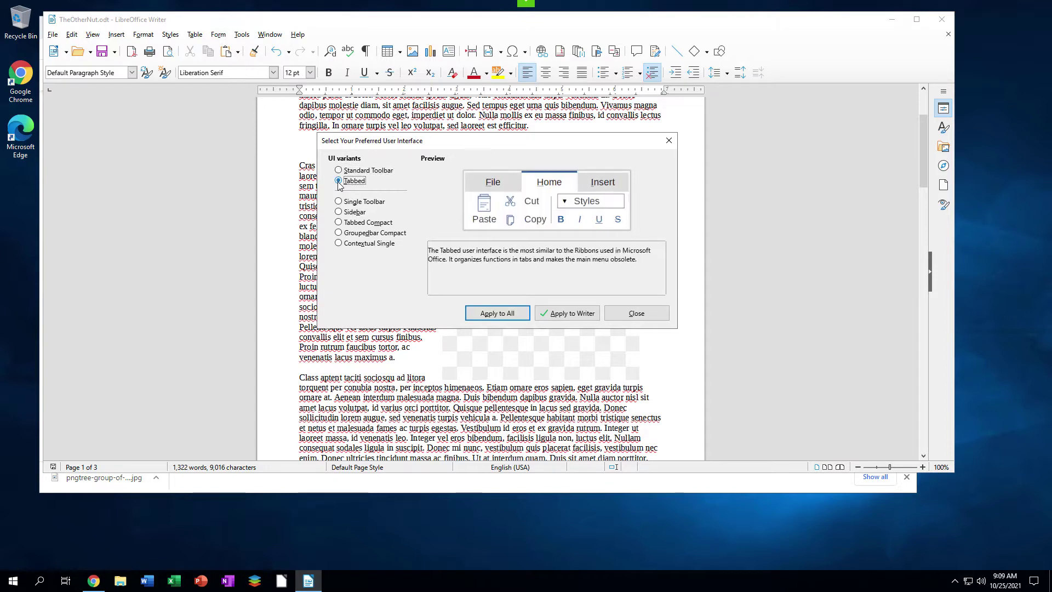
left_click(554, 315)
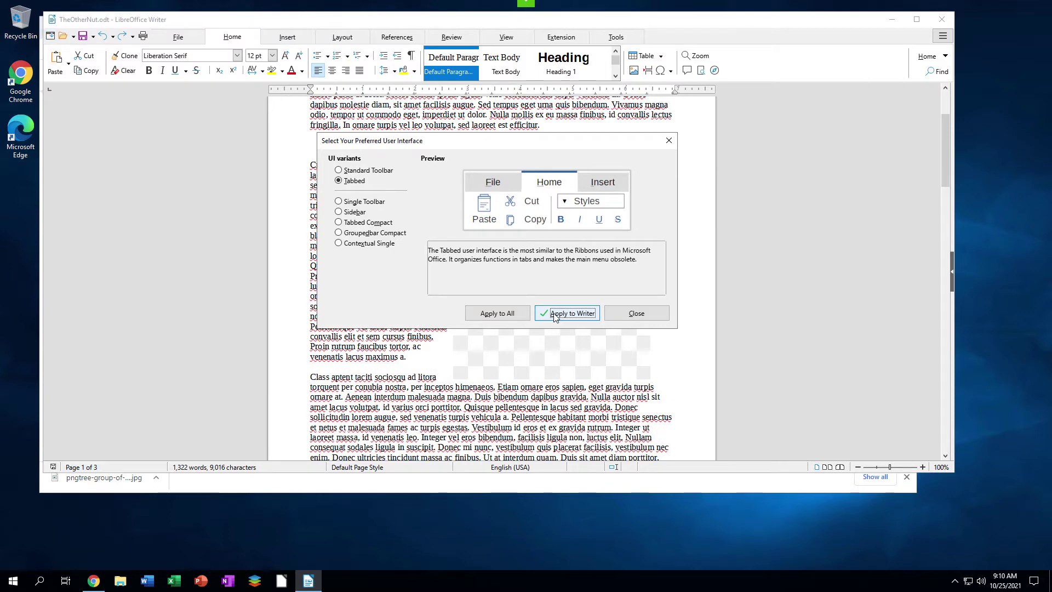
left_click(633, 317)
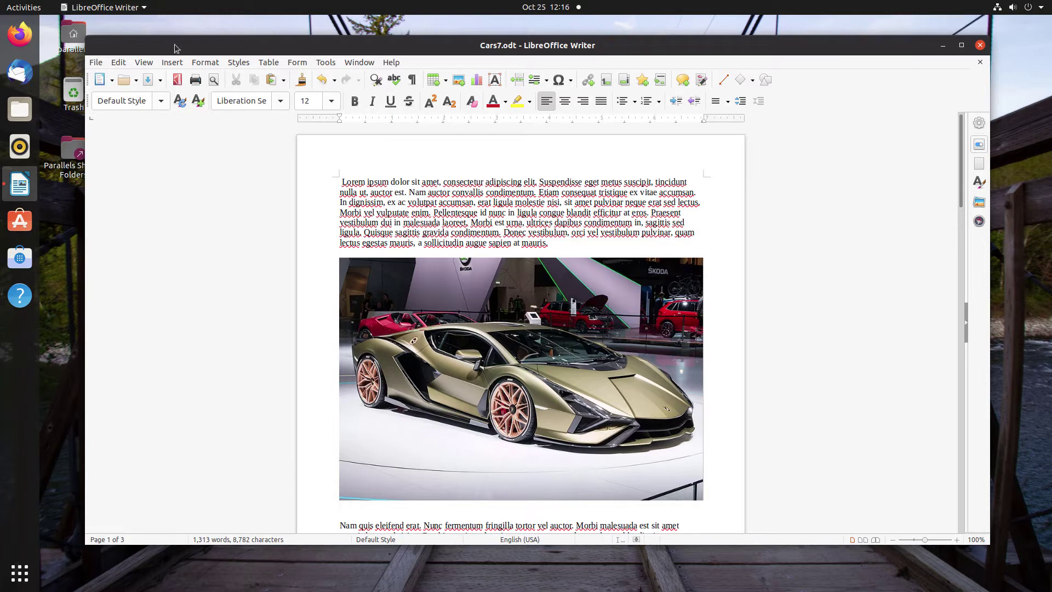
Step: Show the View > User Interface submenu in Writer, then in Calc over Untitled 1
left_click(149, 63)
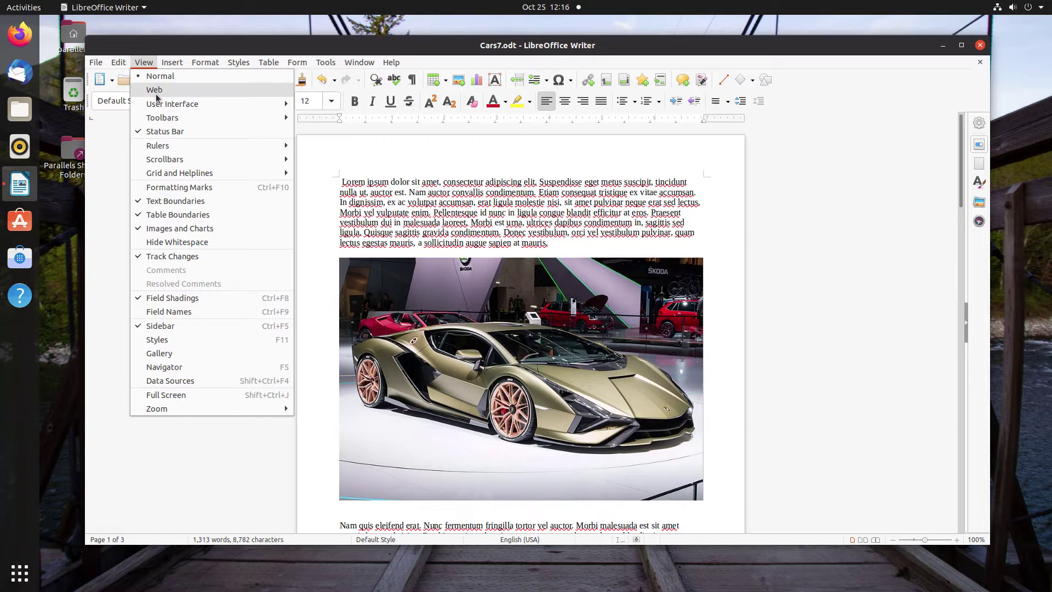
mouse_move(161, 104)
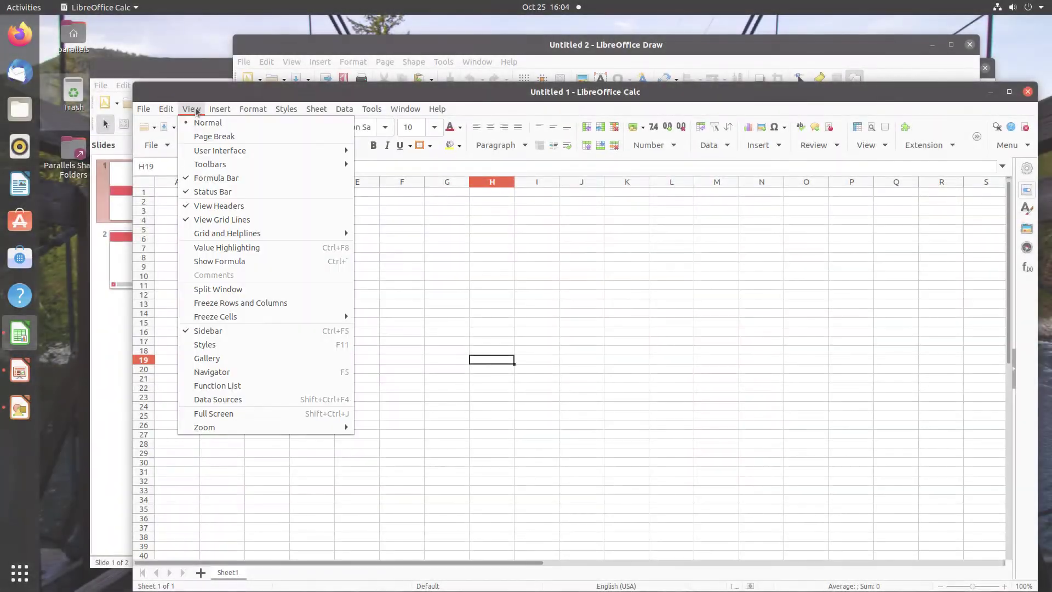
mouse_move(215, 151)
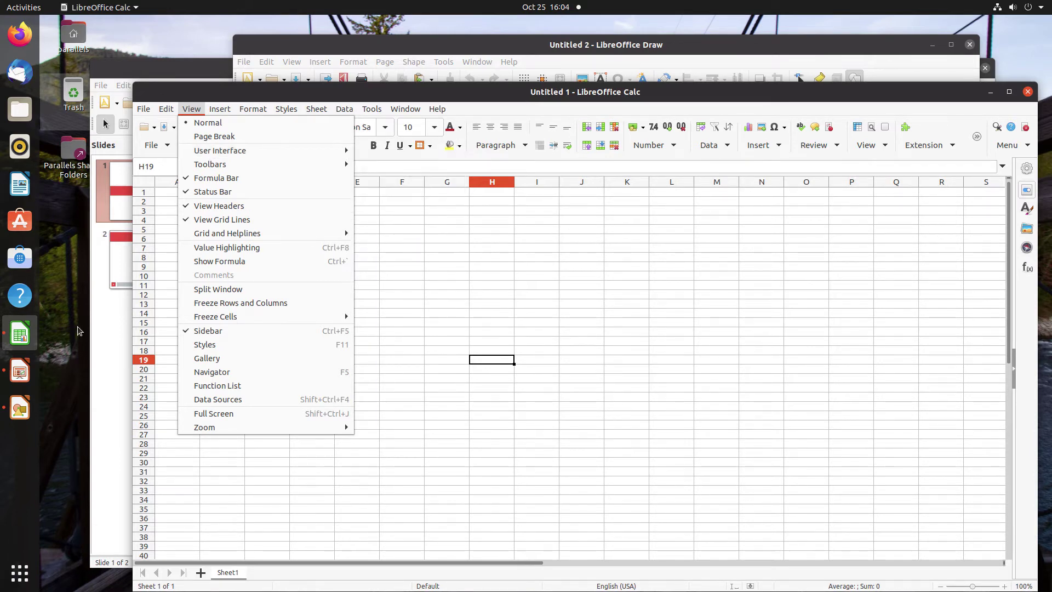
Step: Bring Impress forward, show its View > User Interface submenu, then bring Draw to the front
left_click(21, 371)
left_click(22, 368)
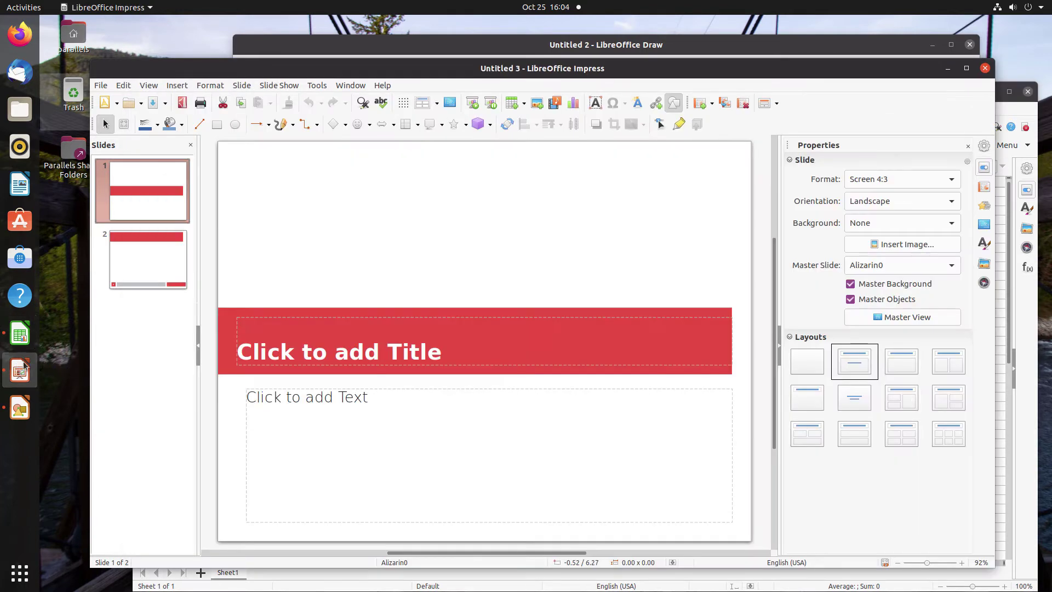
left_click(147, 86)
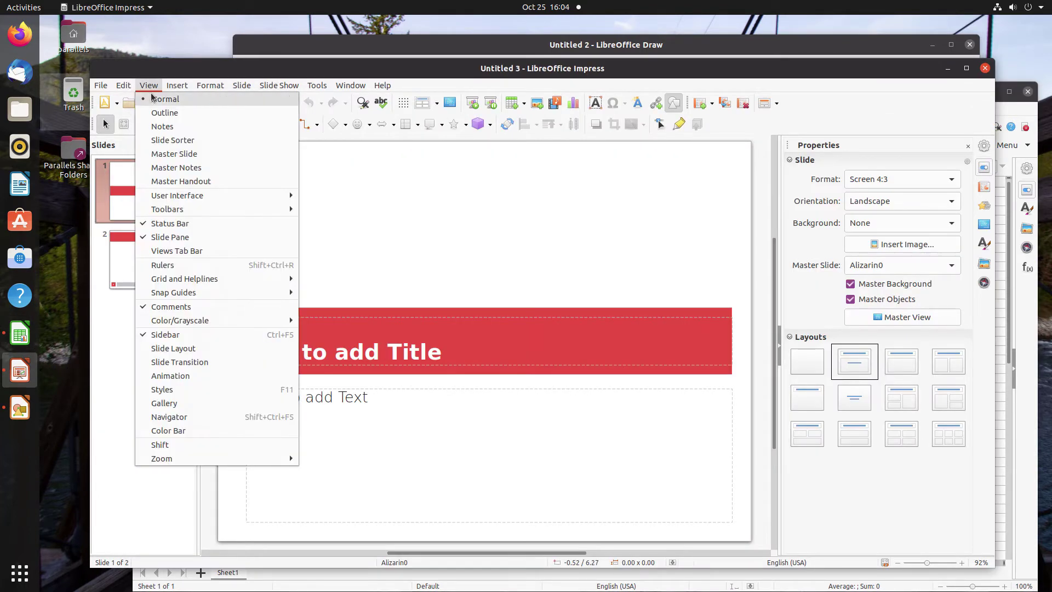
mouse_move(166, 195)
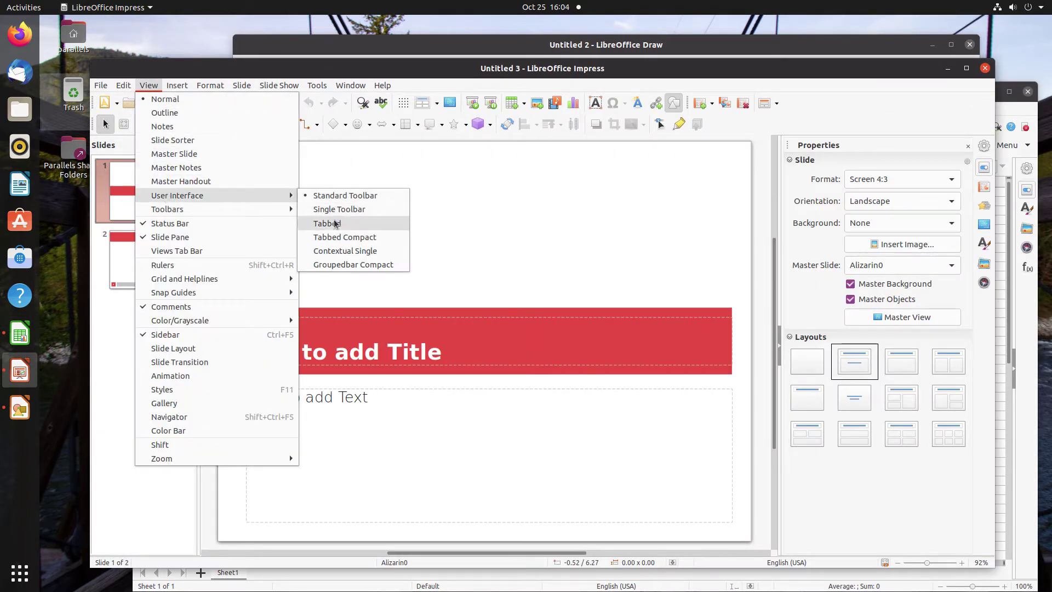
left_click(12, 408)
Step: In Draw, list the View > User Interface variants, from Standard Toolbar to Groupedbar Compact
left_click(20, 408)
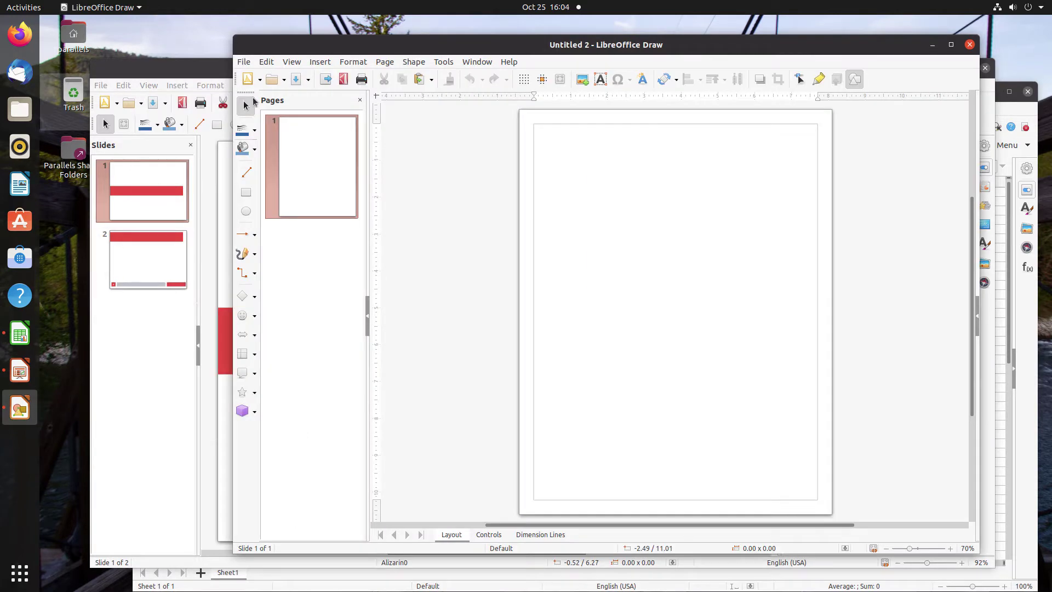
left_click(291, 62)
mouse_move(308, 105)
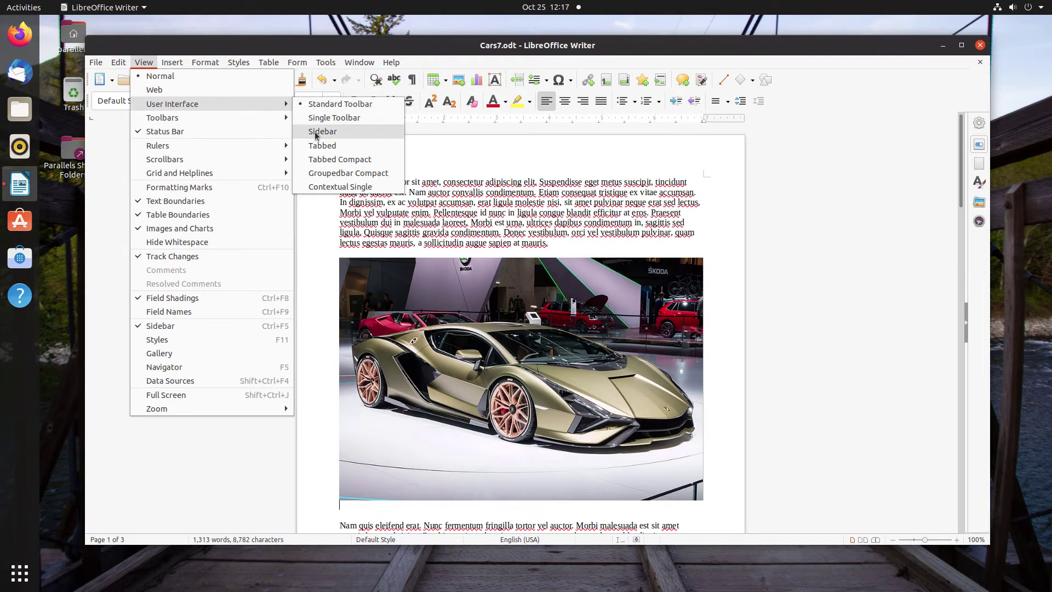
Step: Switch Writer to the Tabbed interface from the View > User Interface submenu
left_click(315, 146)
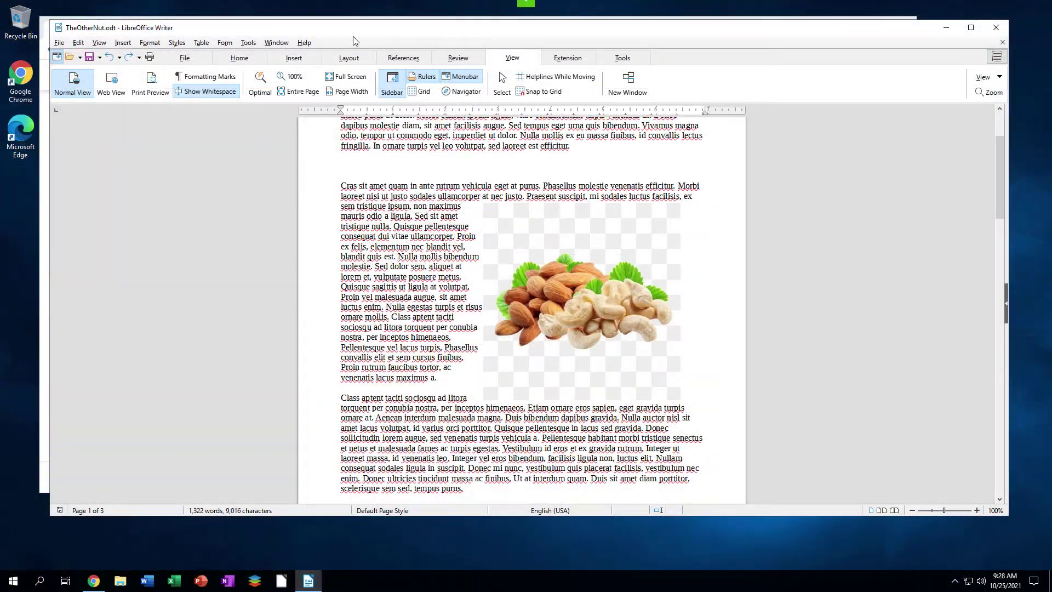
Step: Nudge the Writer window up-left, then view the Home and Insert ribbon tabs
left_click_drag(354, 33, 347, 29)
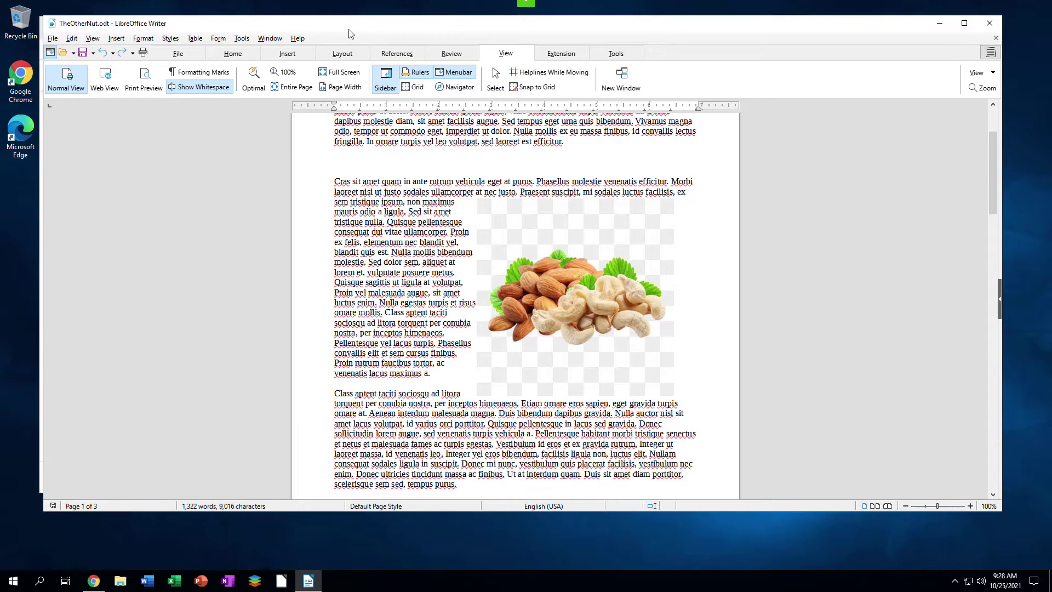
left_click(231, 54)
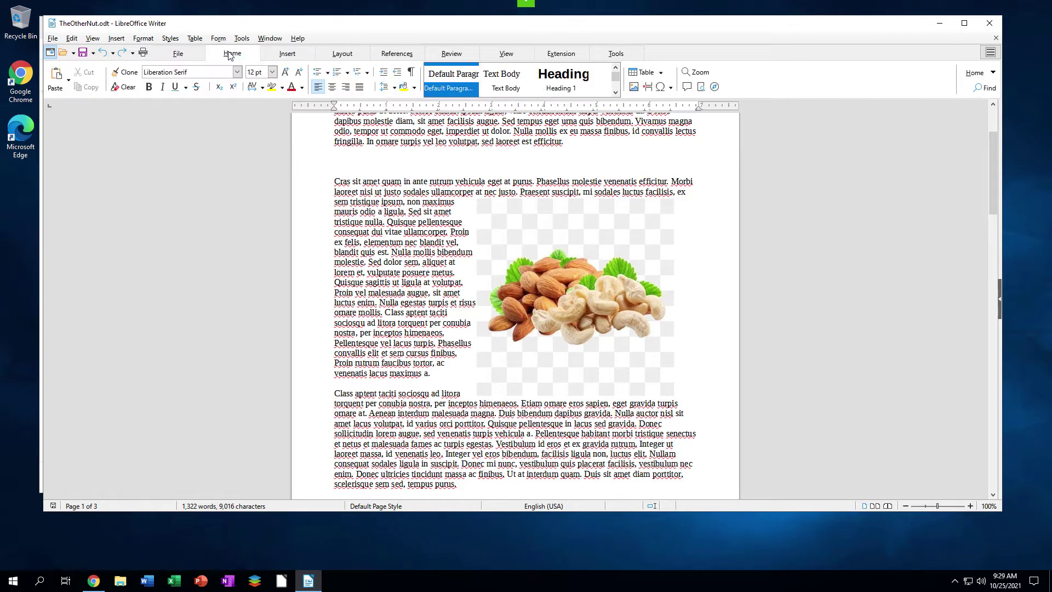
left_click(290, 55)
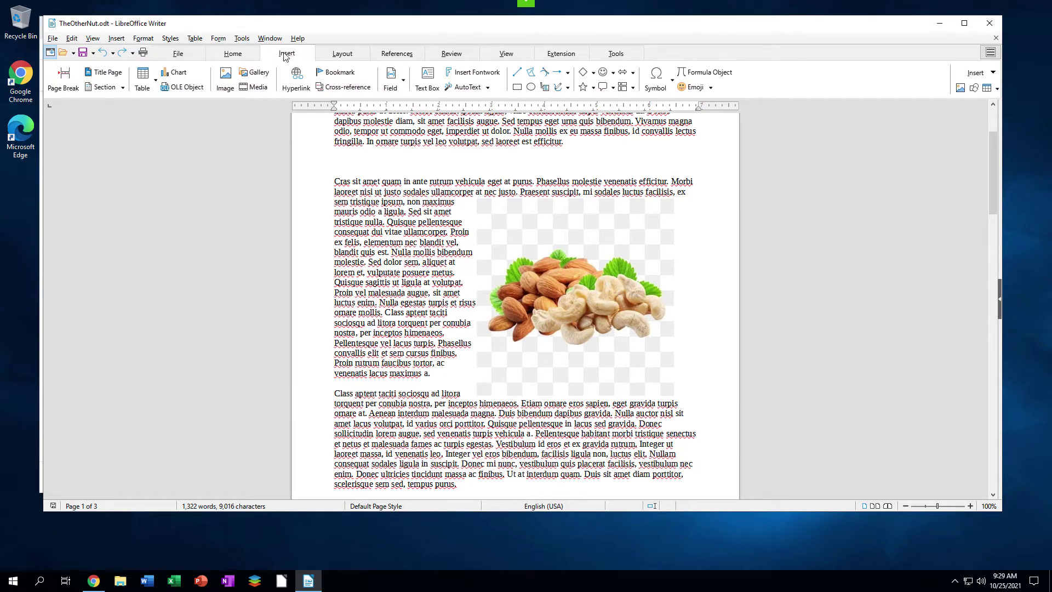
Step: Browse the viewing options and the tools and utilities list, then dismiss it
left_click(94, 40)
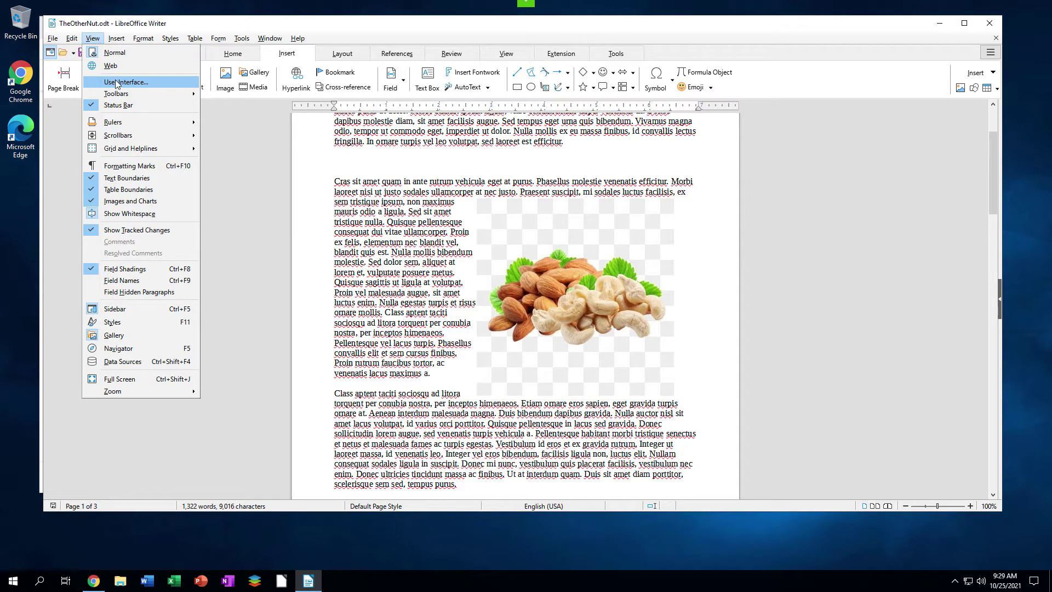
left_click(241, 38)
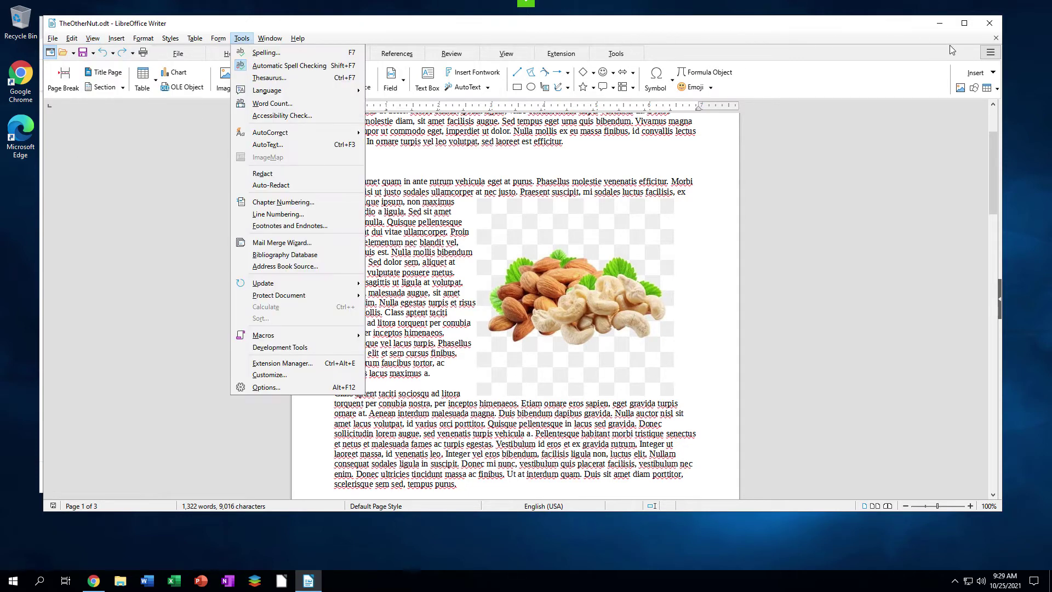
left_click(992, 57)
Step: Open and close the User Interface chooser via the hamburger menu unchanged, then show the View tab
left_click(990, 53)
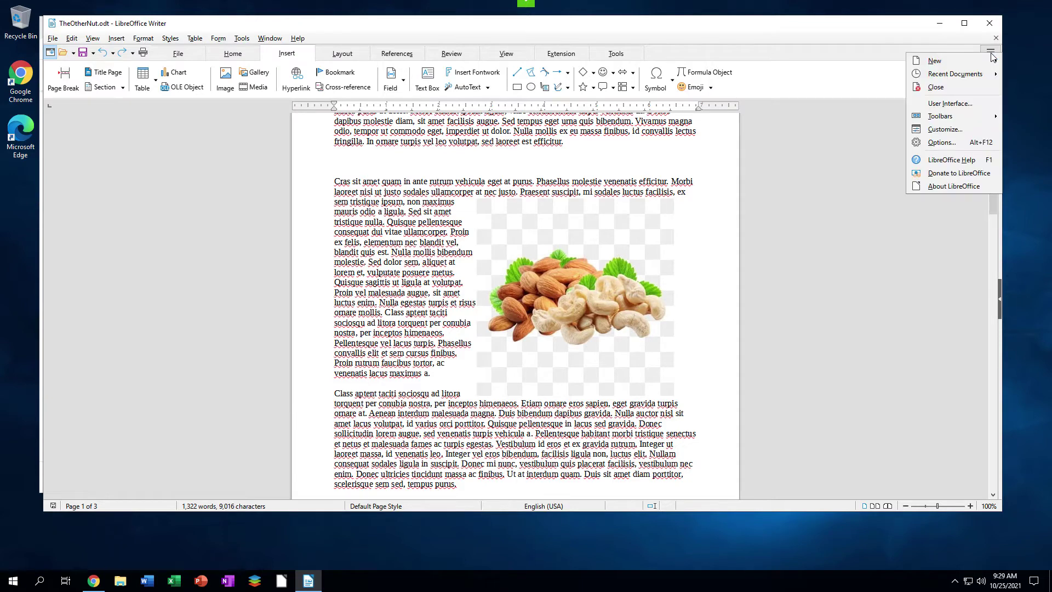
left_click(951, 103)
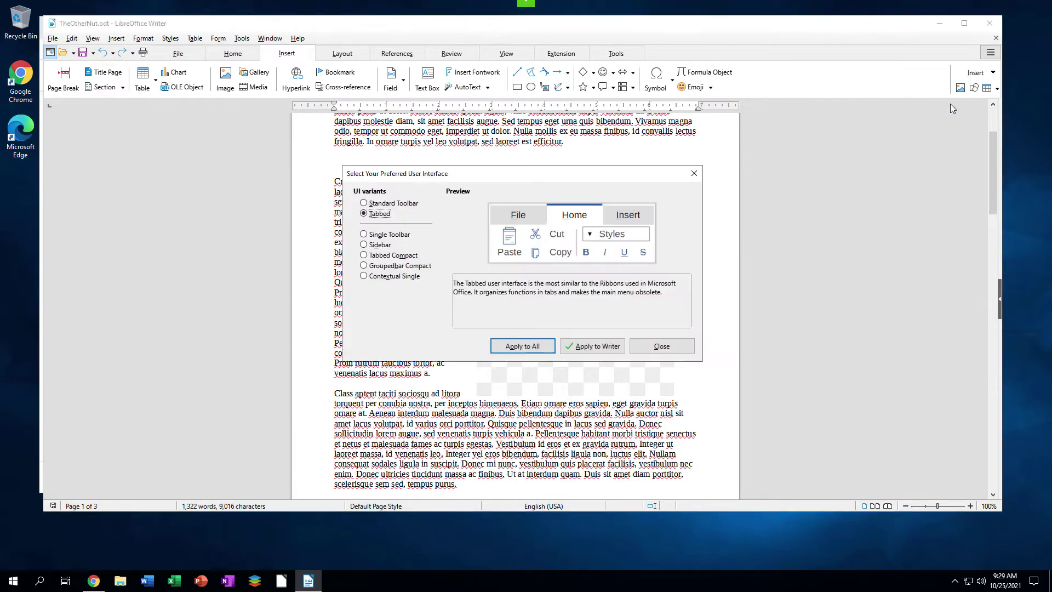
left_click(656, 345)
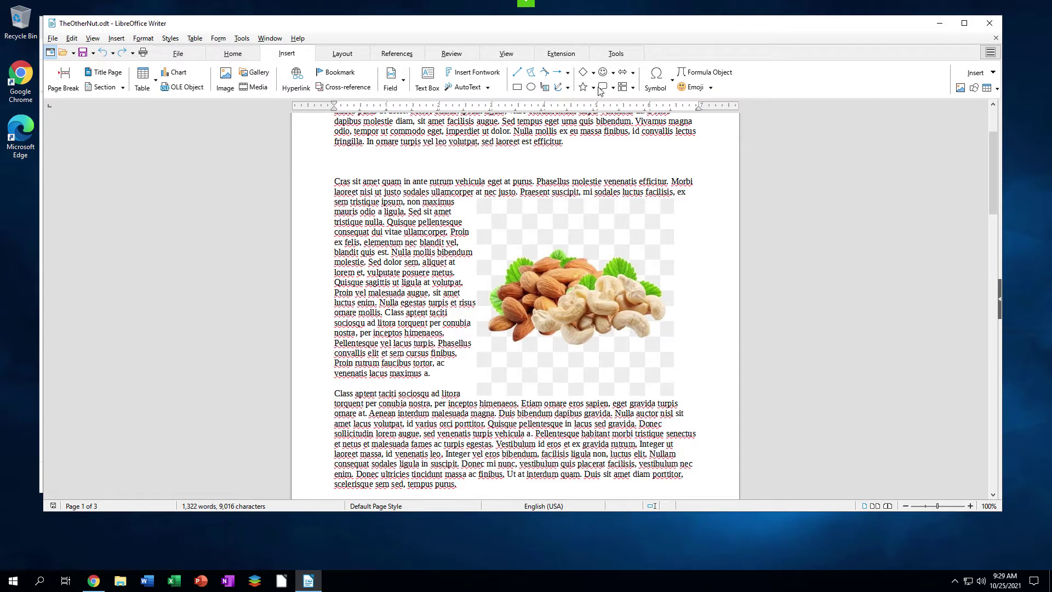
left_click(505, 53)
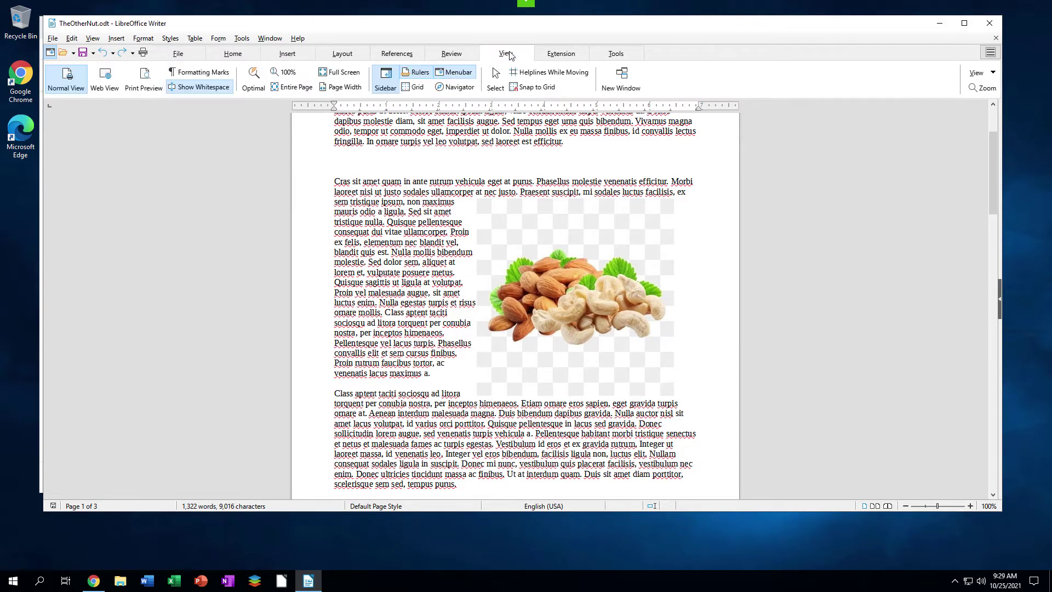
left_click(977, 73)
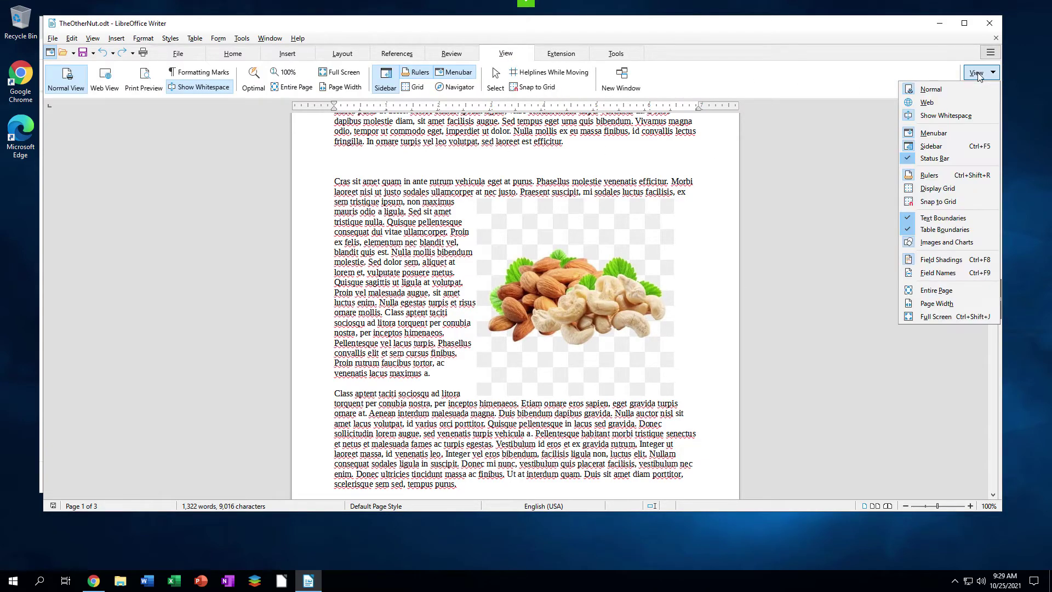
left_click(945, 132)
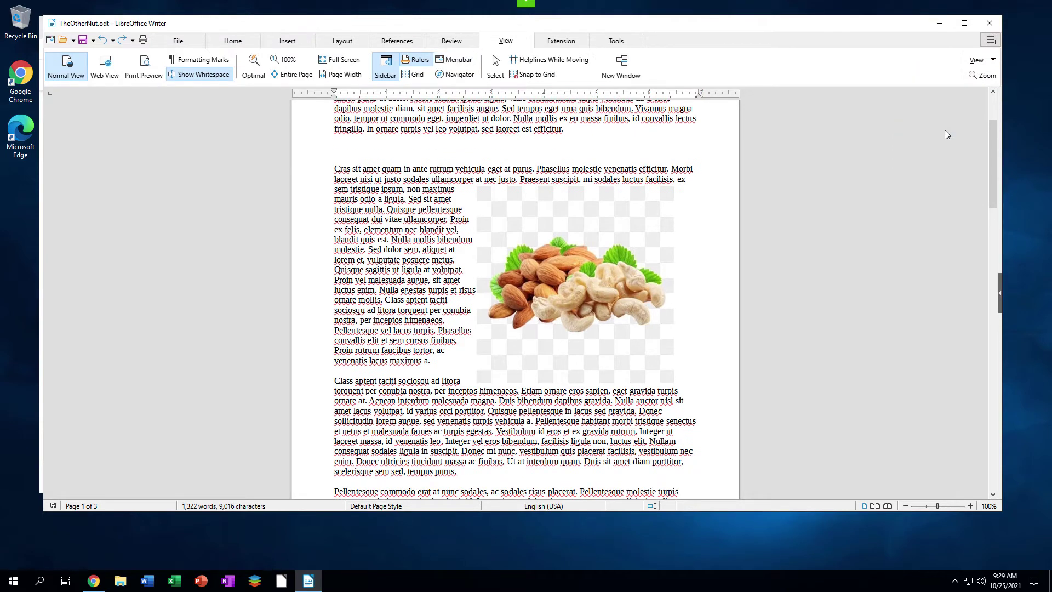
left_click(987, 65)
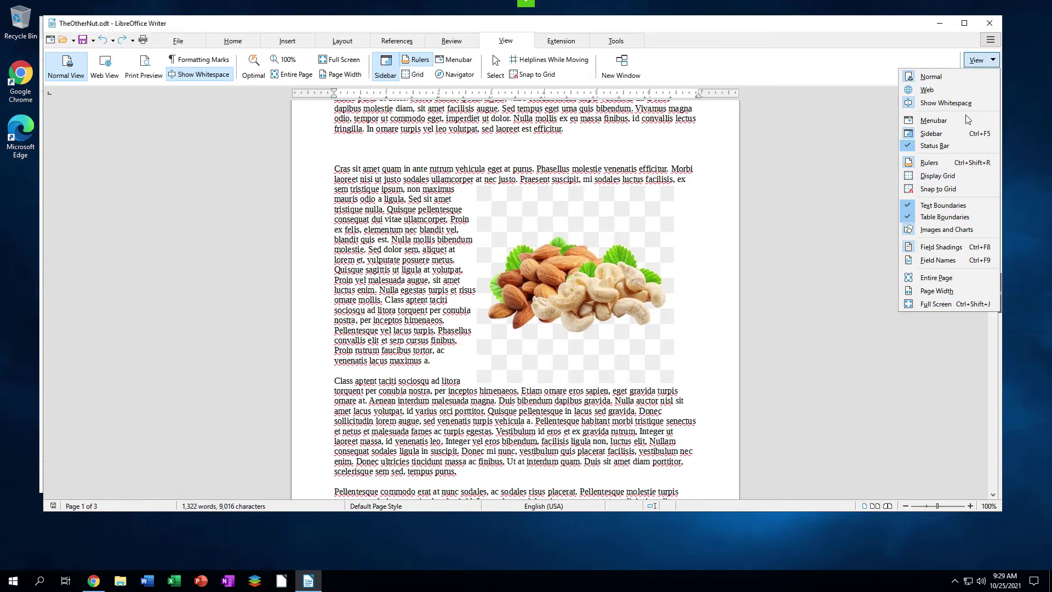
left_click(964, 116)
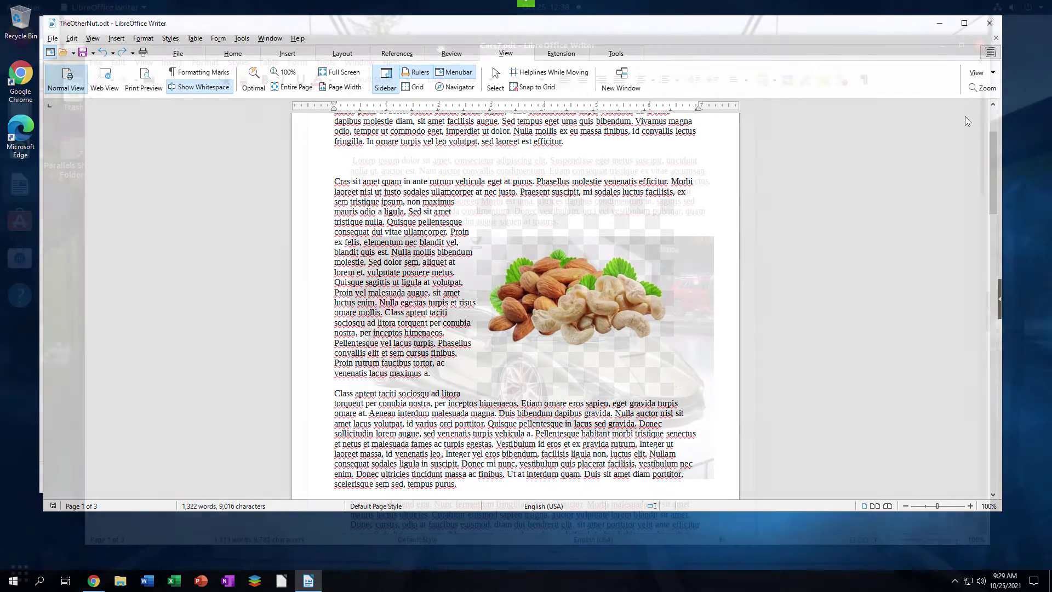
Step: Display the View > User Interface layout list for Cars7.odt in the Single Toolbar layout
left_click_drag(441, 49, 445, 49)
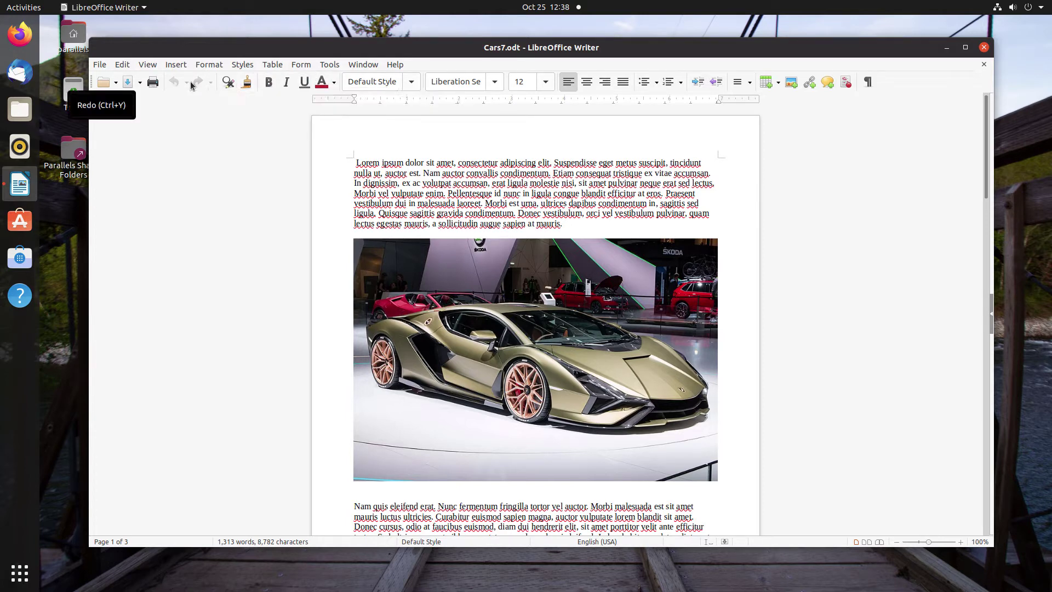
left_click(148, 64)
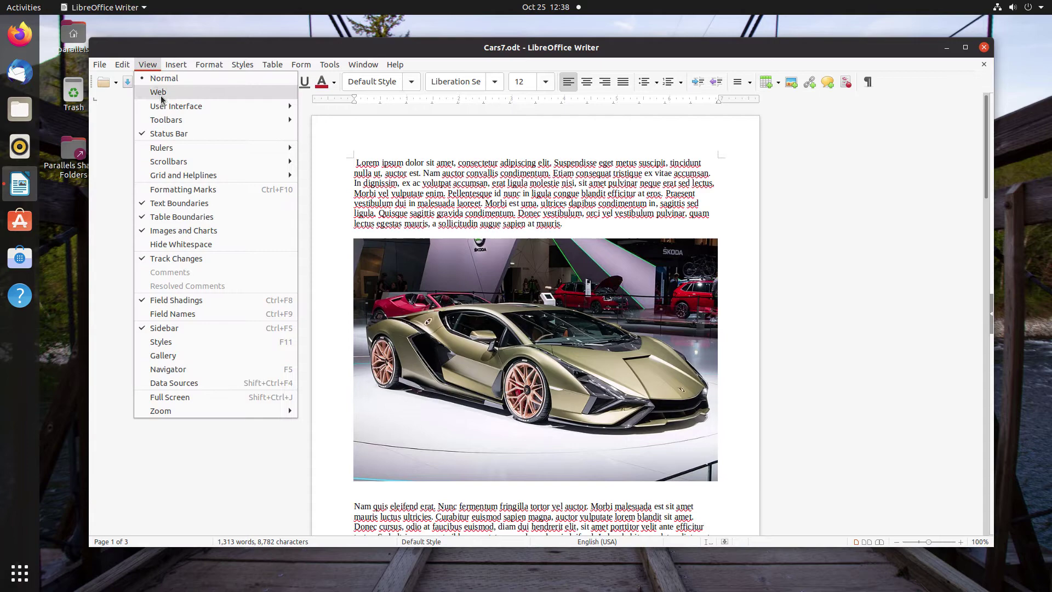
mouse_move(164, 106)
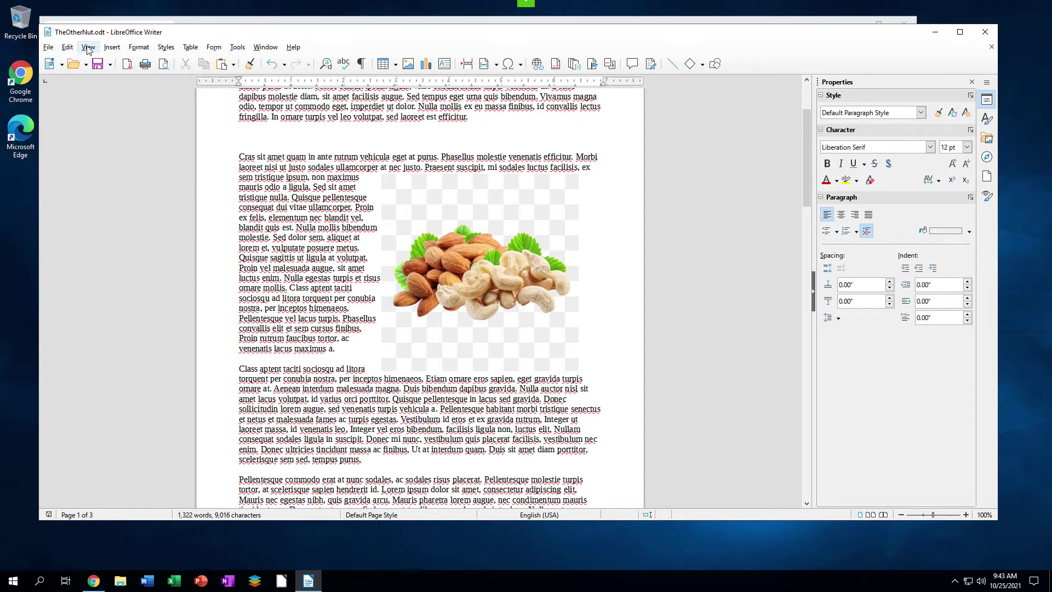
Step: Open the Select Your Preferred User Interface dialog from the View menu
left_click(88, 48)
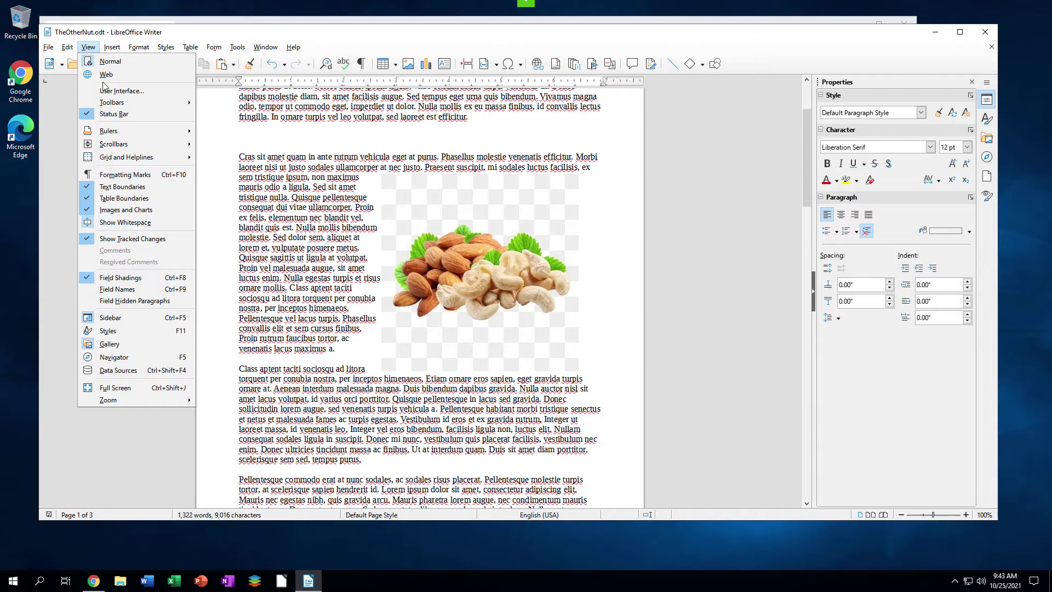
left_click(106, 92)
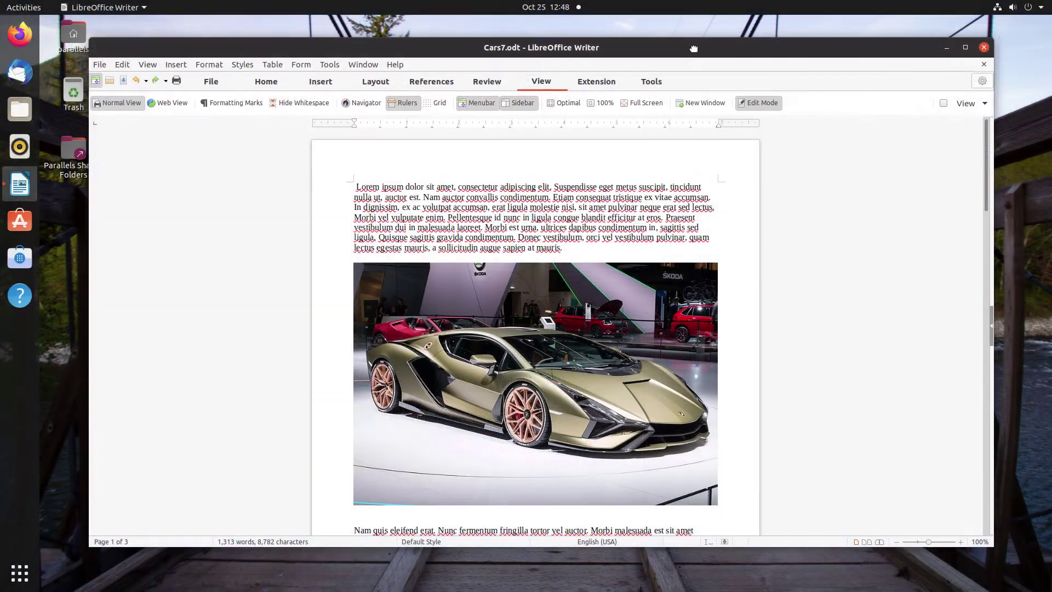
left_click_drag(695, 52, 700, 50)
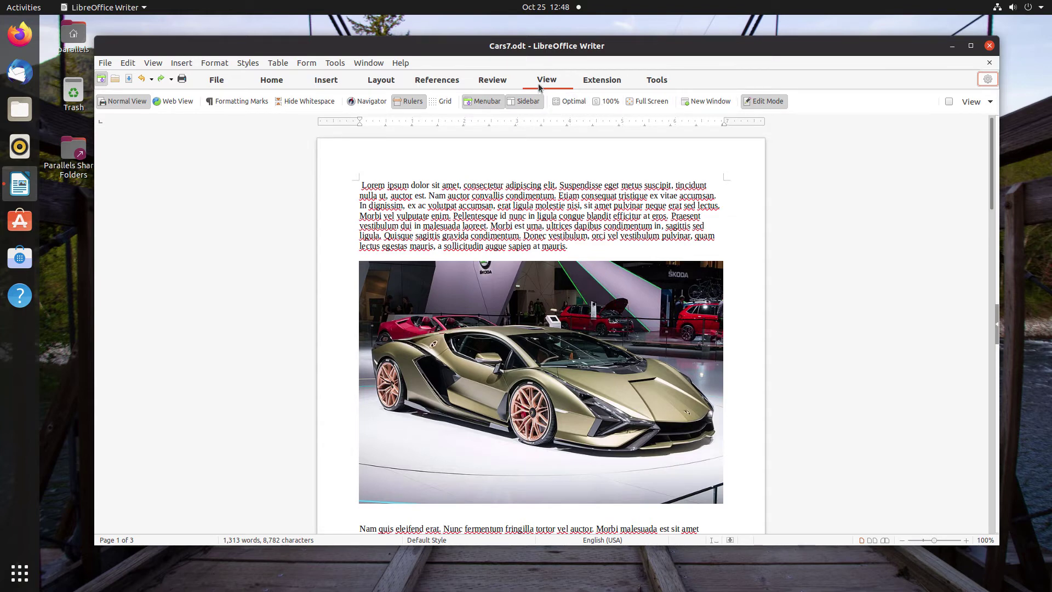
left_click(985, 81)
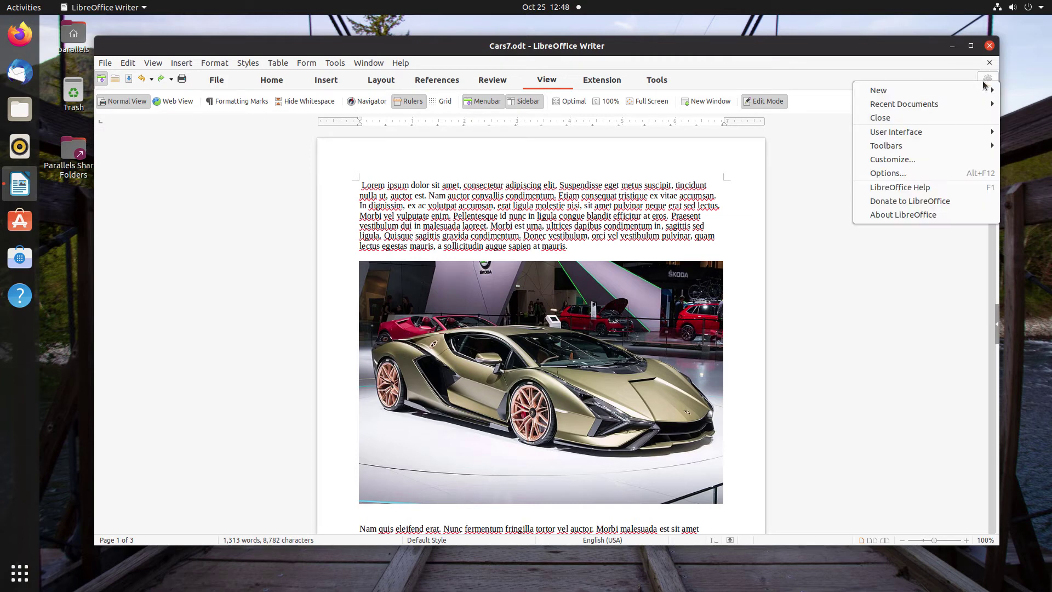
mouse_move(948, 131)
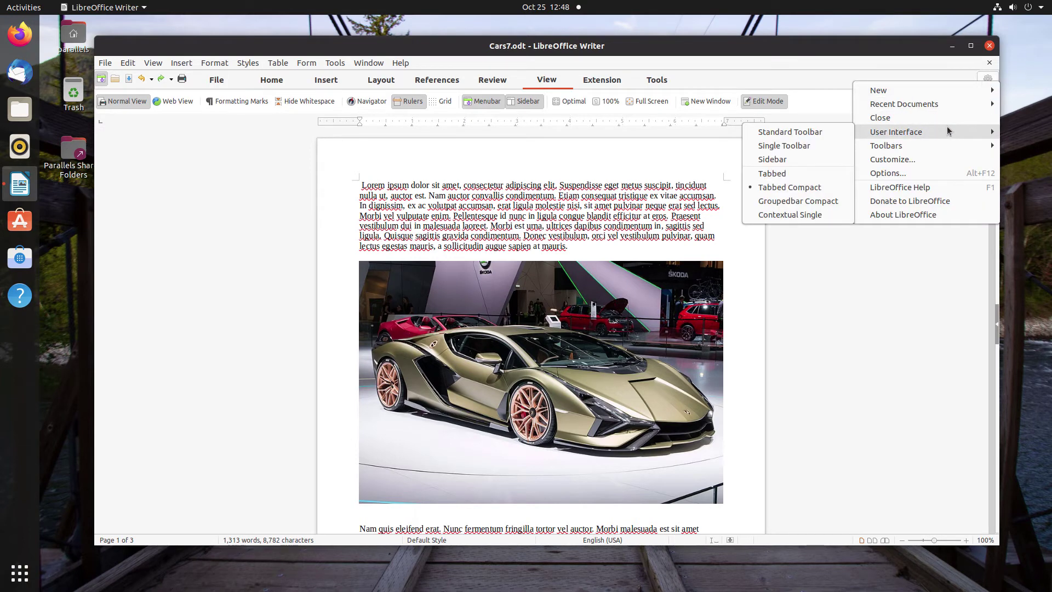
left_click(665, 168)
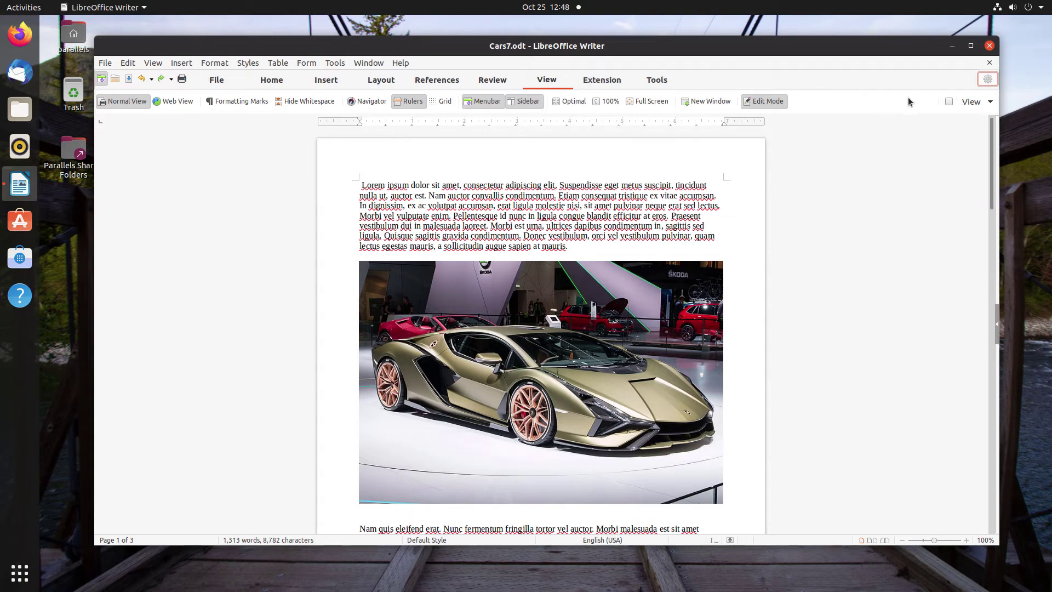
Step: Hide and restore the menu bar, then show the View > User Interface layout list
left_click(983, 103)
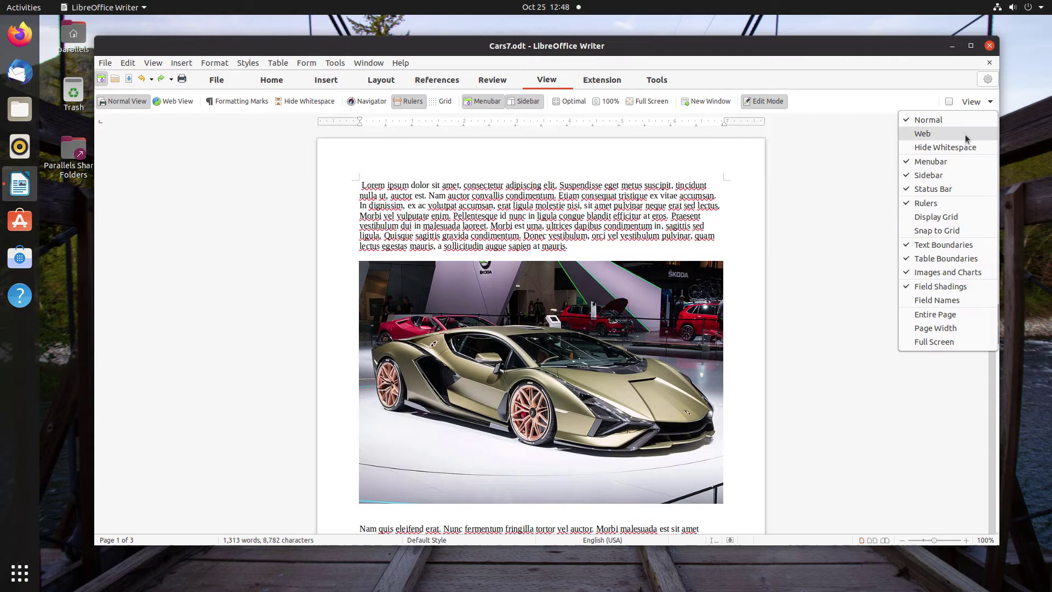
left_click(955, 163)
left_click(975, 93)
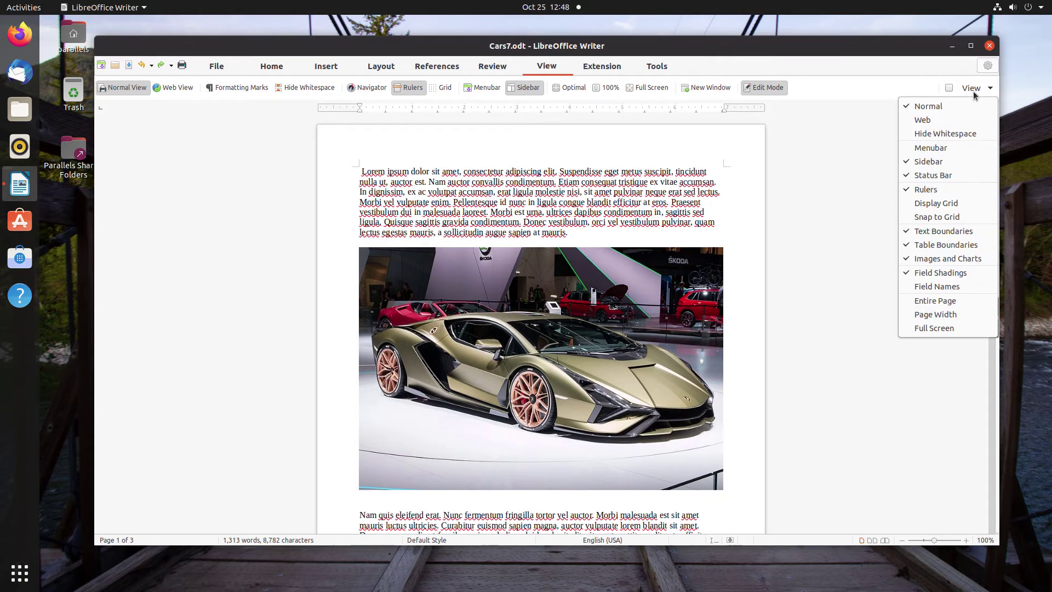
left_click(959, 147)
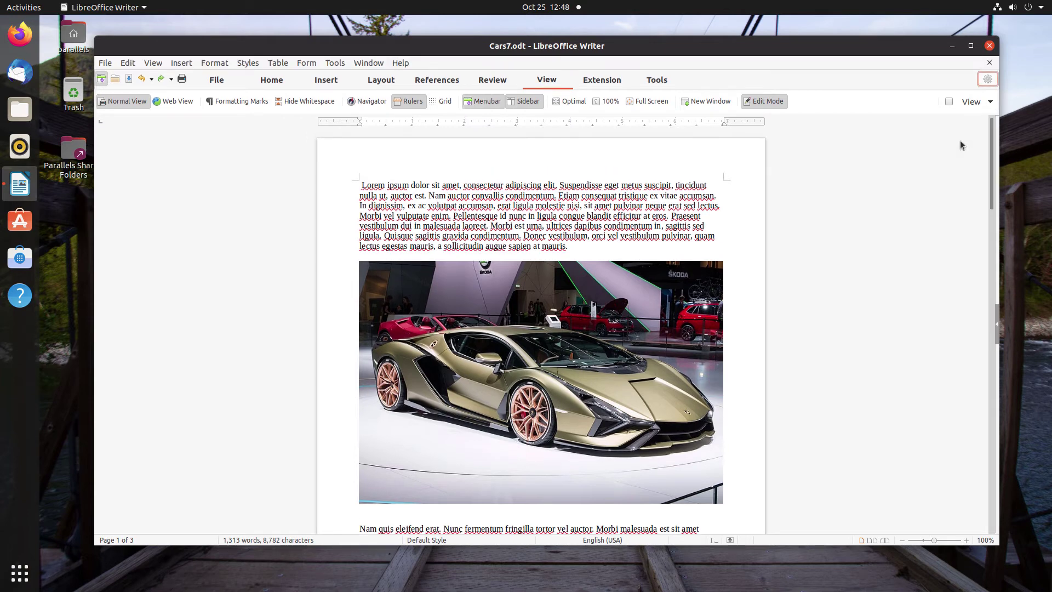
left_click(160, 63)
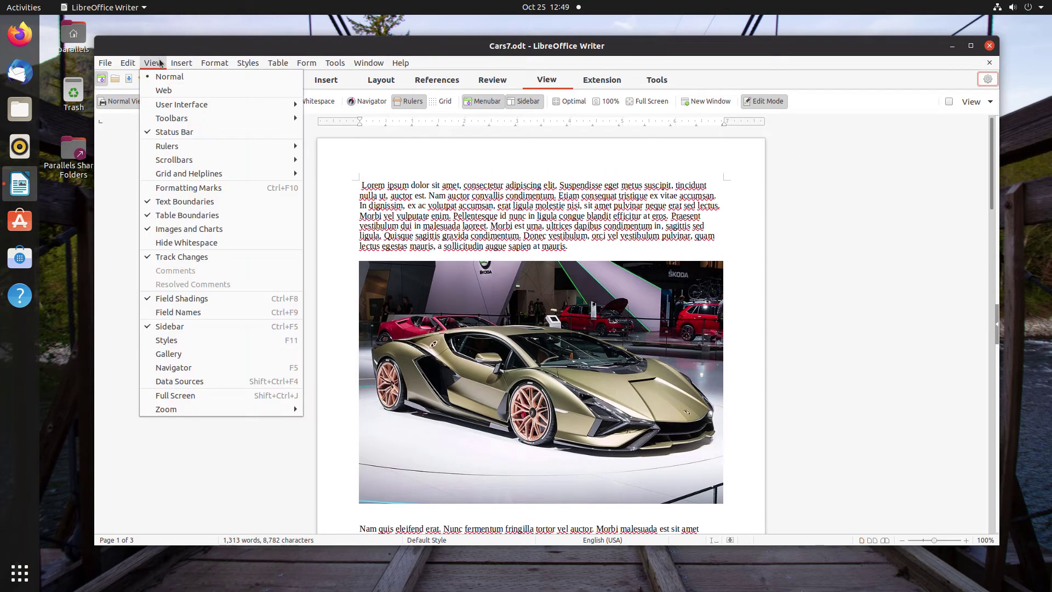
mouse_move(169, 104)
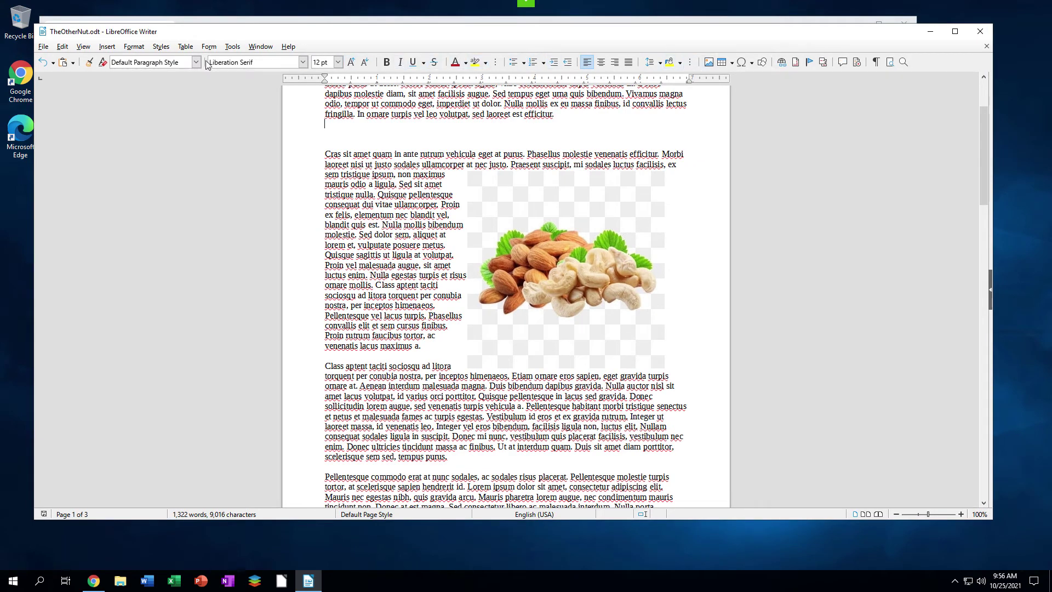
Step: Select the nuts image to show the Image toolbar, then deselect it in the text
left_click(521, 250)
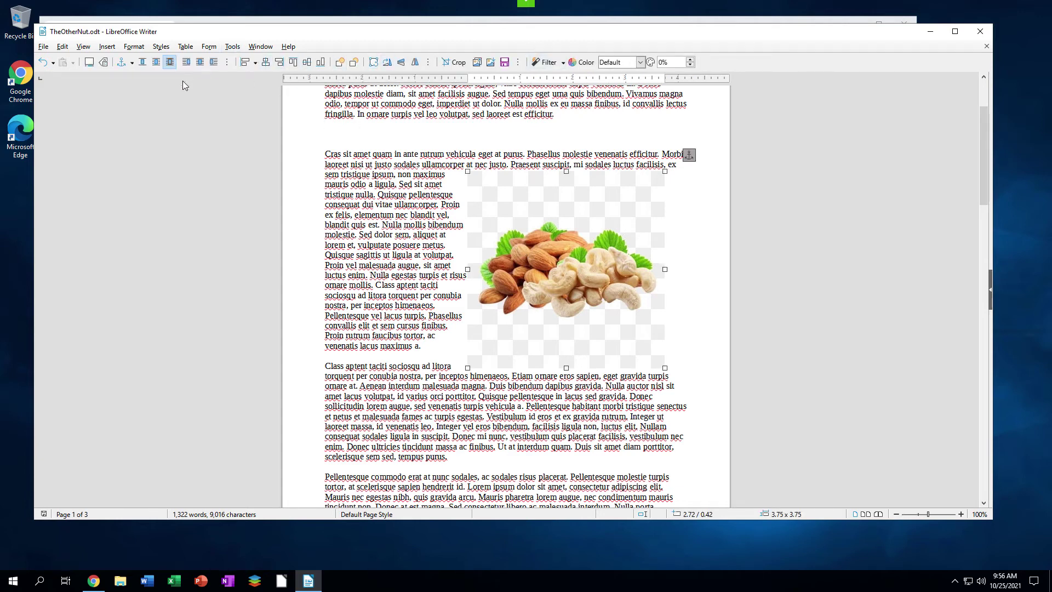
left_click(332, 169)
Step: Open the User Interface chooser and widen the window to reveal all toolbar groups
left_click(84, 49)
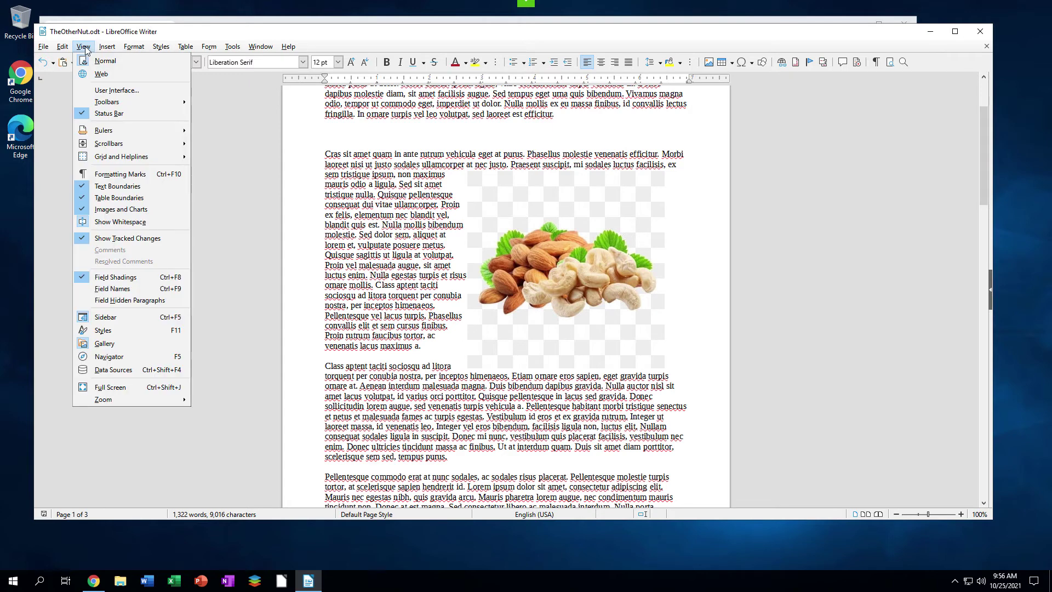
left_click(103, 90)
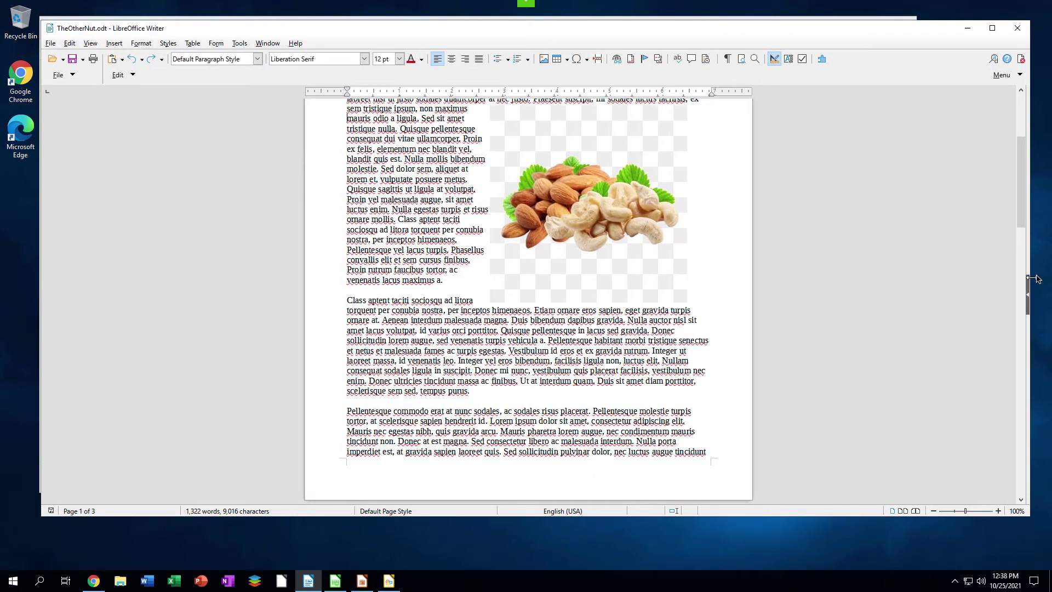
left_click_drag(1033, 279, 1046, 279)
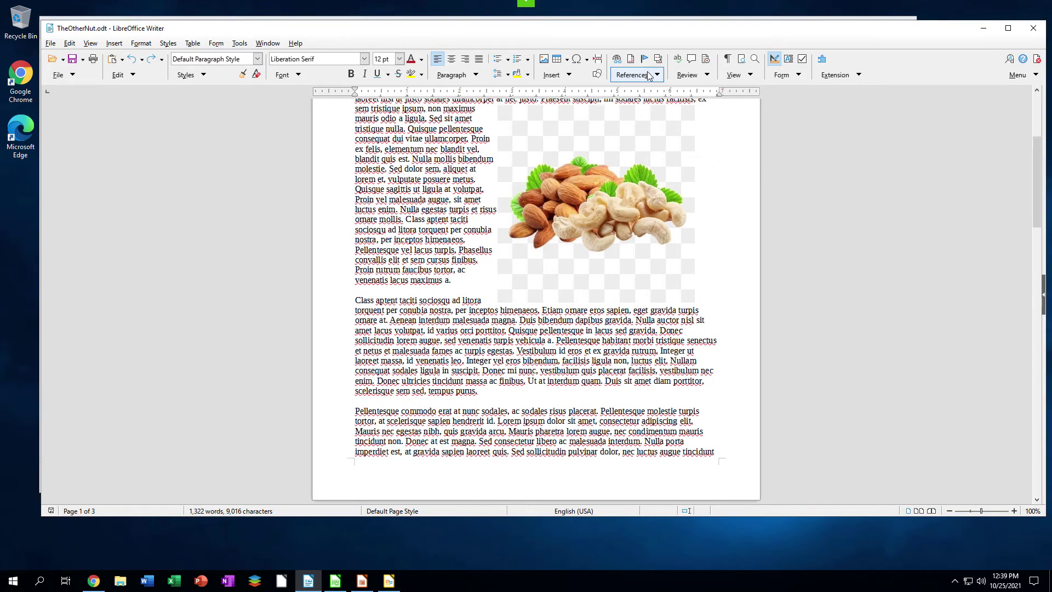
Step: Browse the grouped toolbar's Paragraph and Styles dropdowns, then the View options
left_click(468, 77)
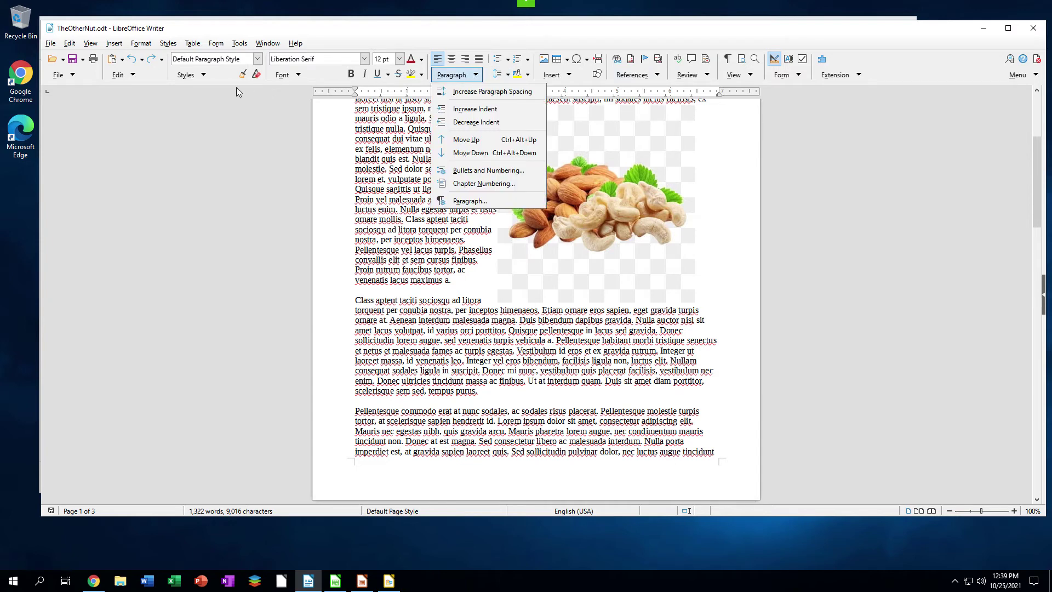
left_click(194, 80)
left_click(194, 80)
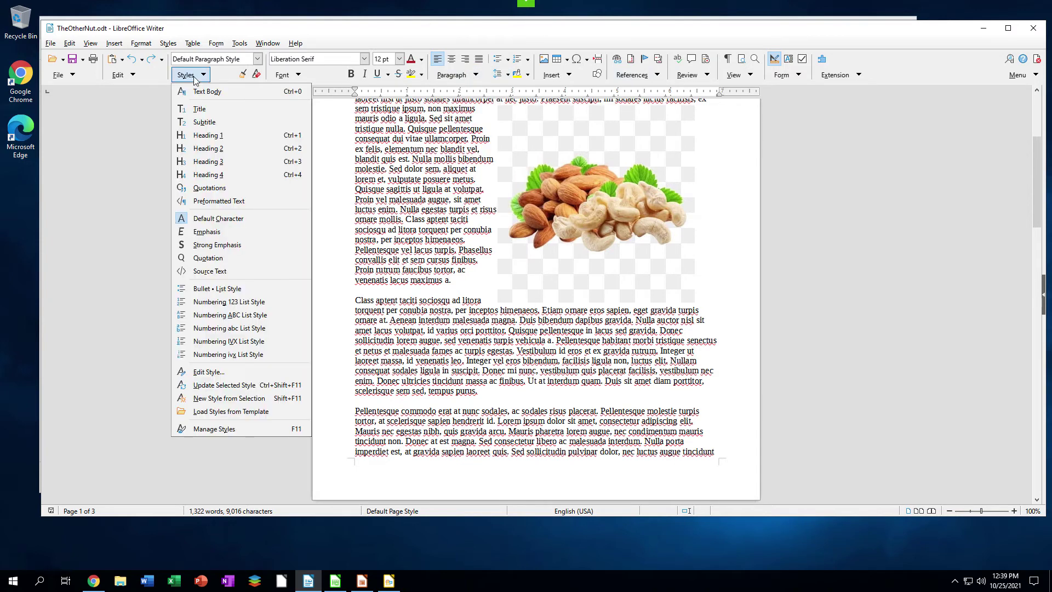
left_click(87, 46)
left_click(88, 44)
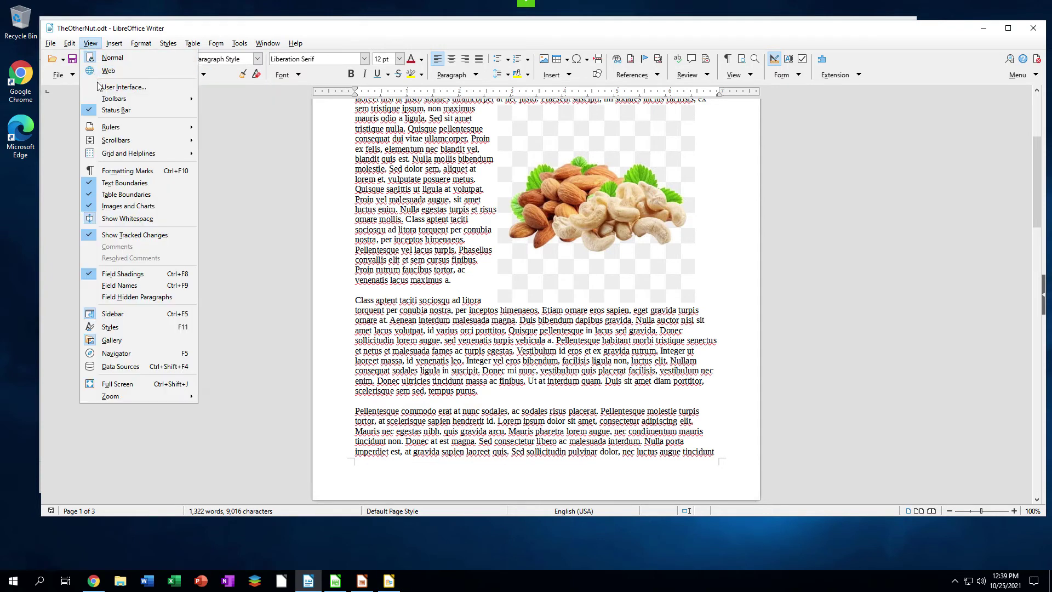
Step: Hide the menubar via Menu, restore it via View, then show the User Interface variants
left_click(1028, 80)
left_click(1025, 77)
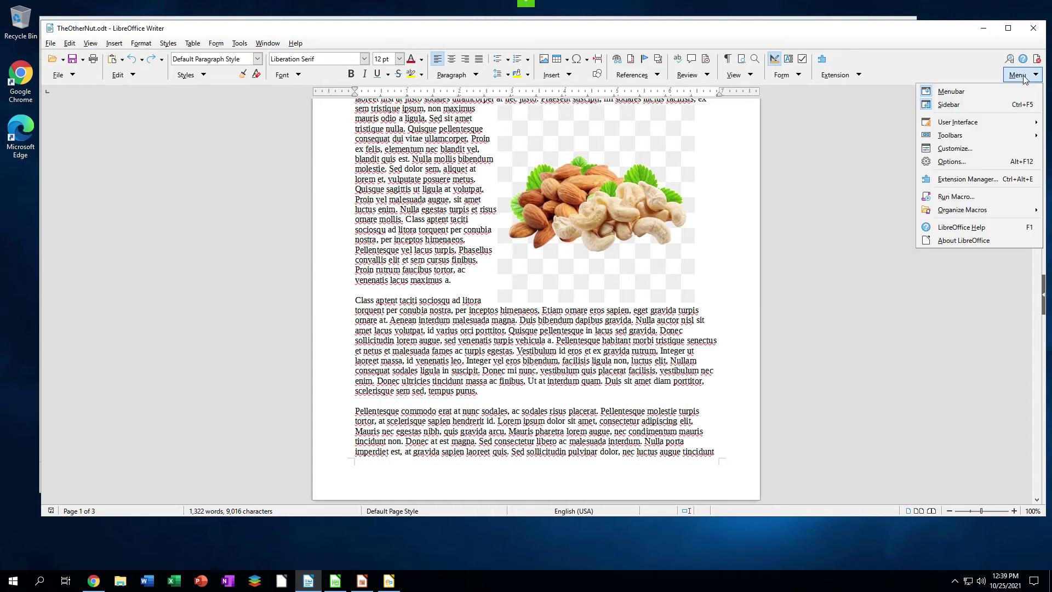
left_click(982, 91)
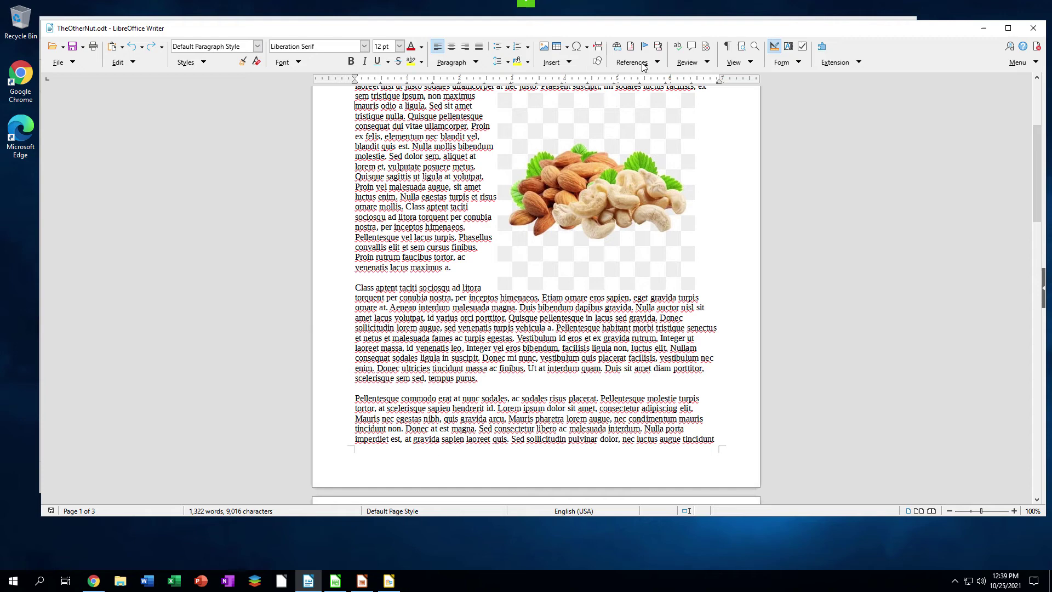
left_click(731, 68)
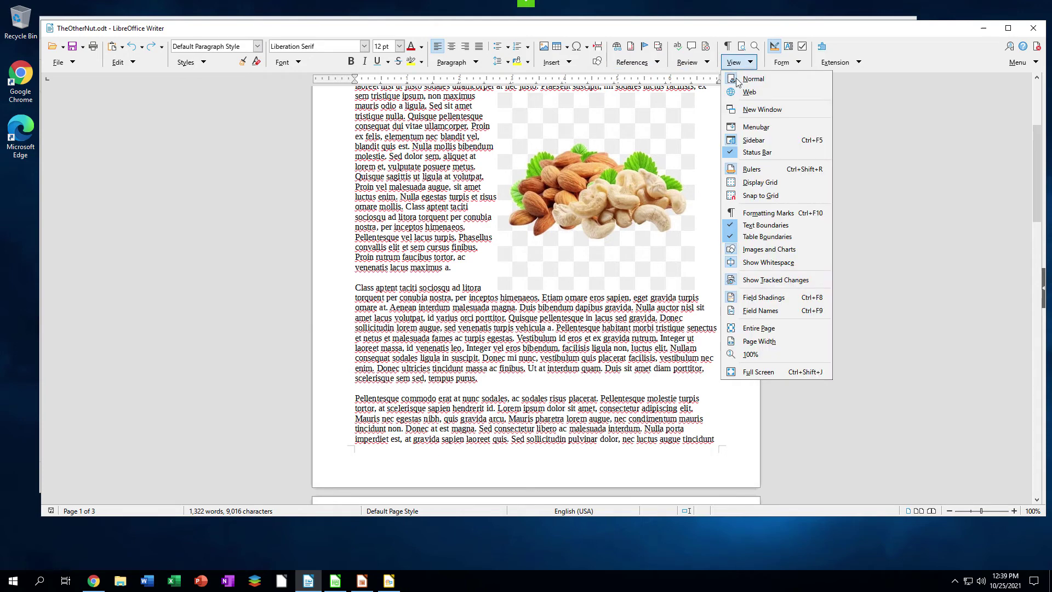
left_click(751, 127)
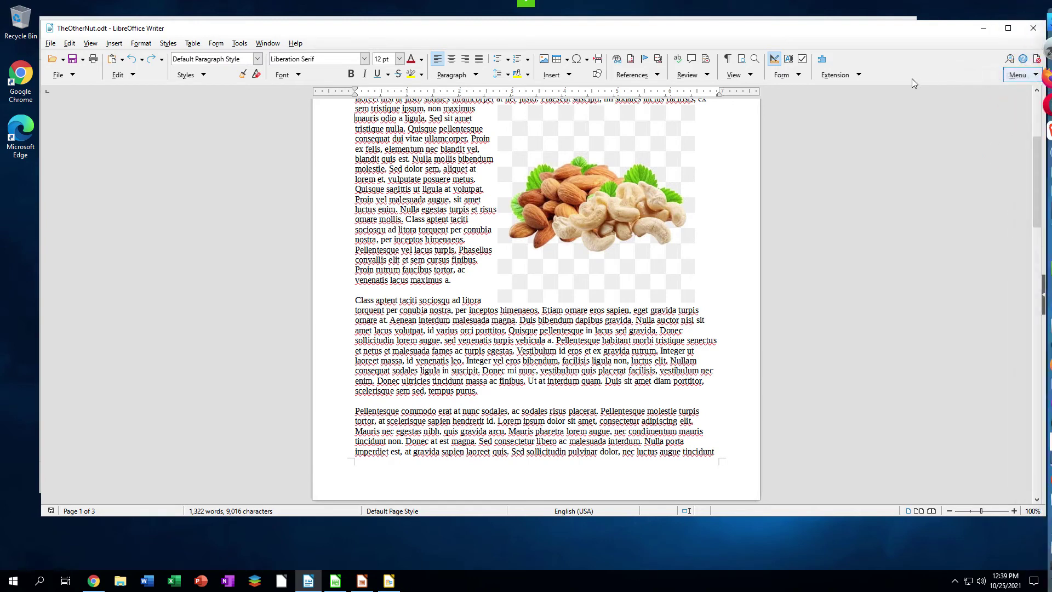
left_click(1014, 79)
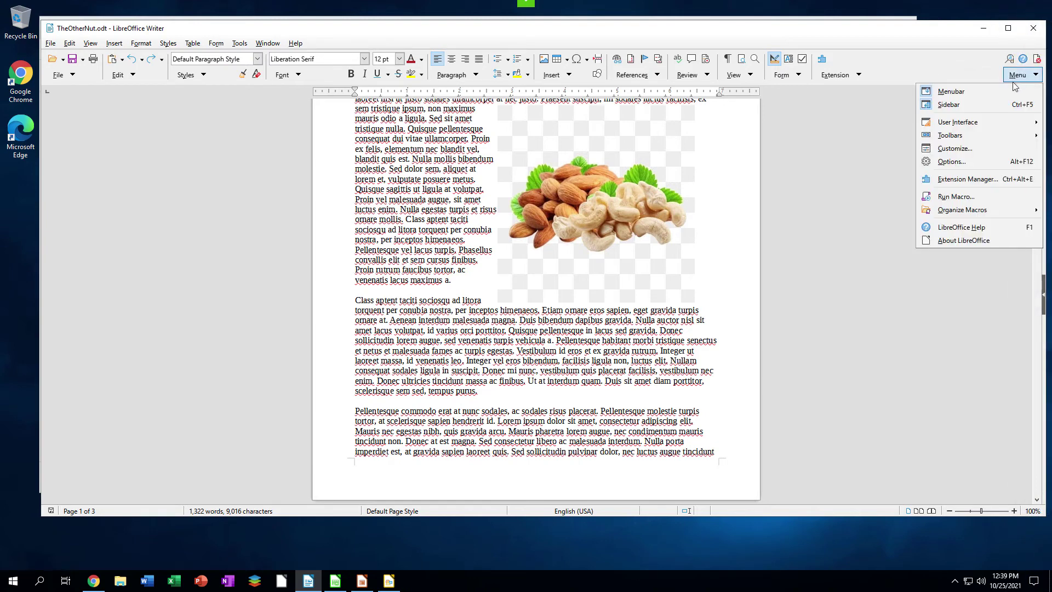
mouse_move(992, 126)
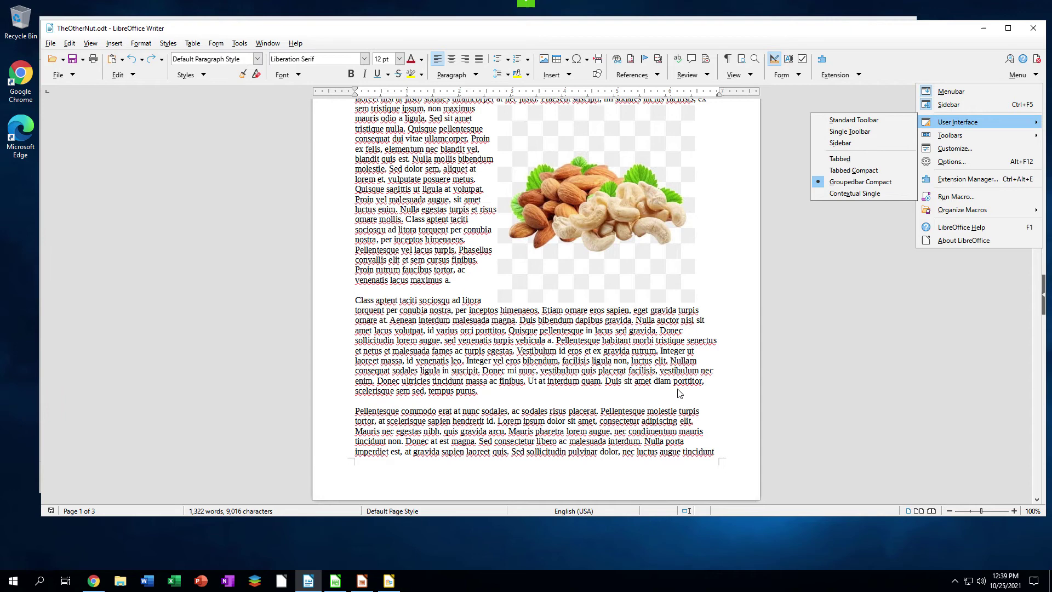
Step: Start a new Calc spreadsheet and show its User Interface variants
left_click(335, 581)
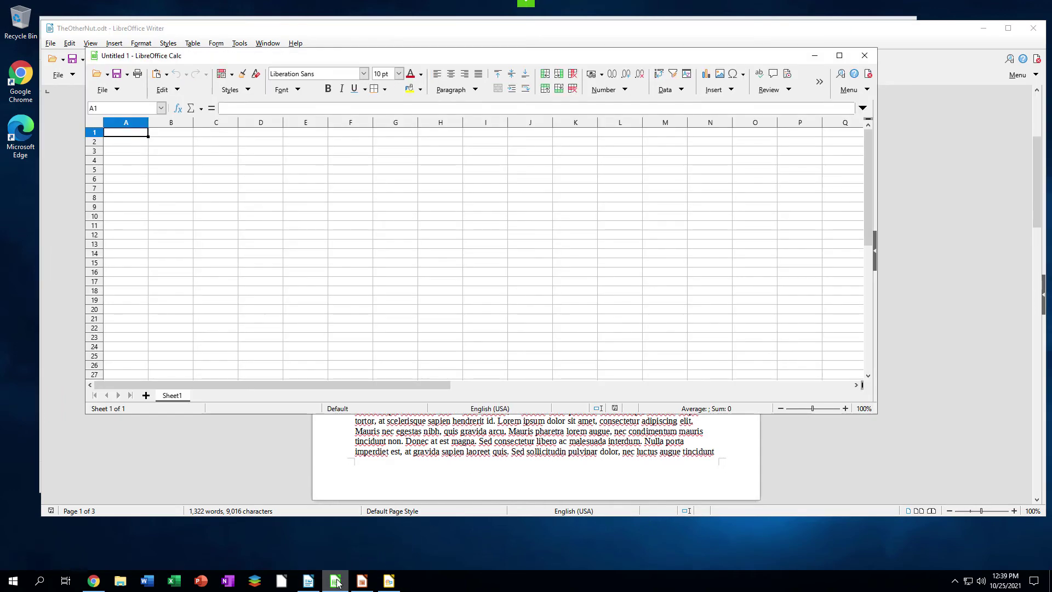
left_click(849, 89)
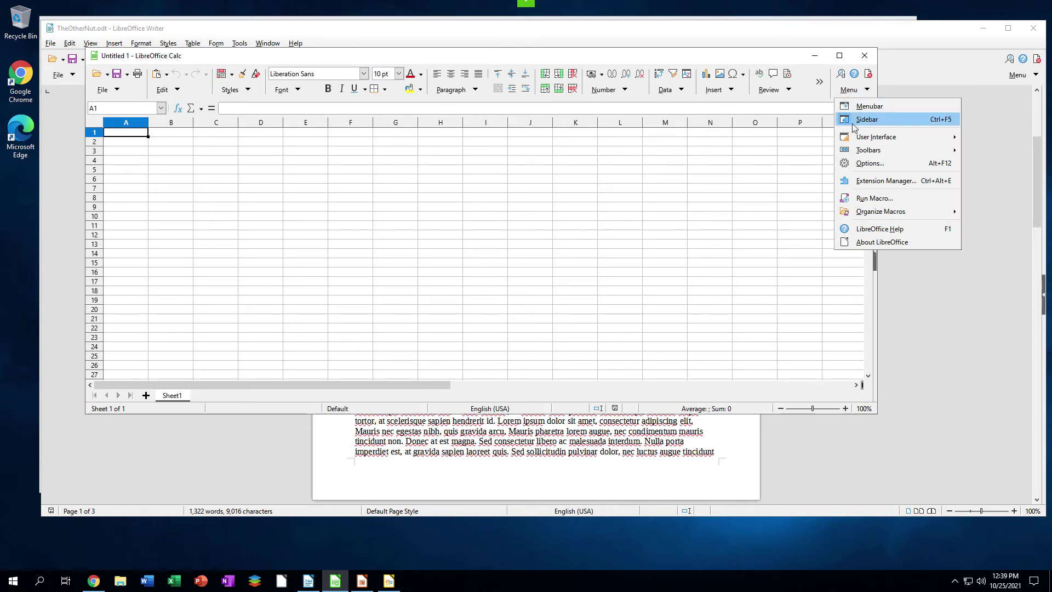
mouse_move(855, 136)
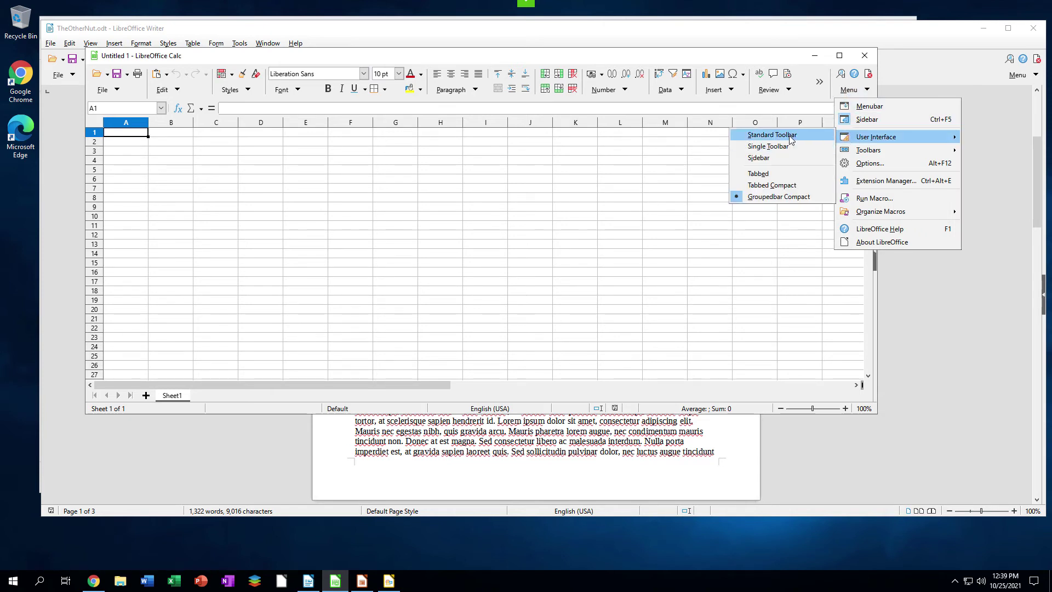
Step: Bring the Impress presentation forward and show its User Interface variants
left_click(360, 582)
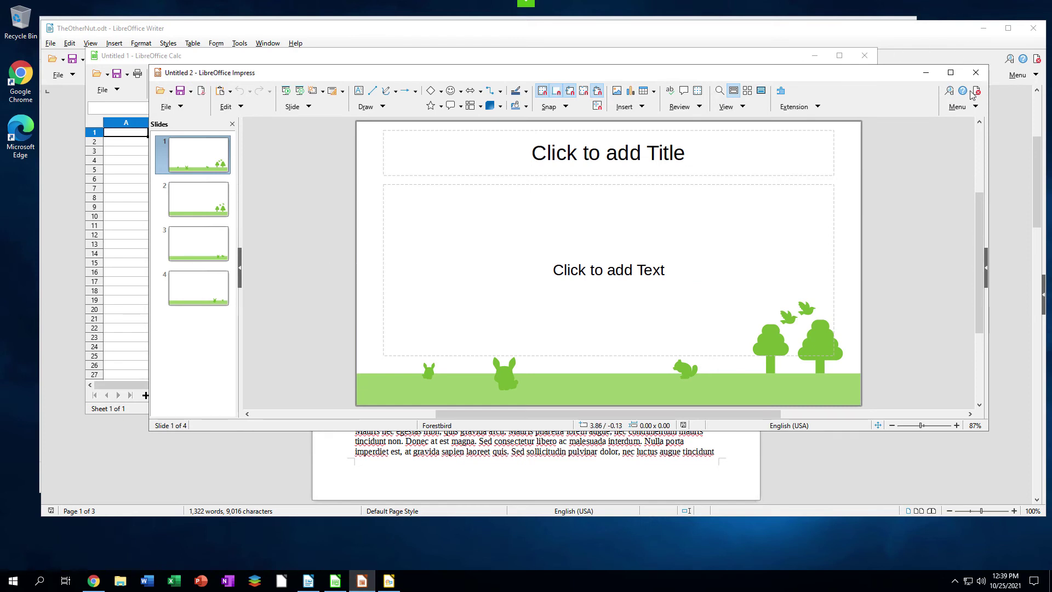
left_click(960, 107)
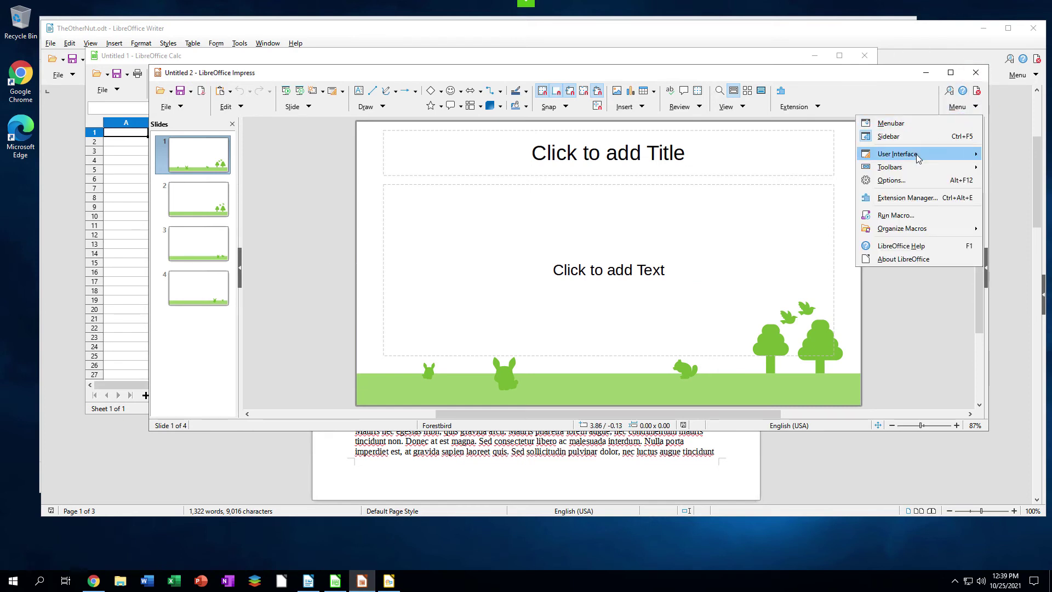
mouse_move(918, 158)
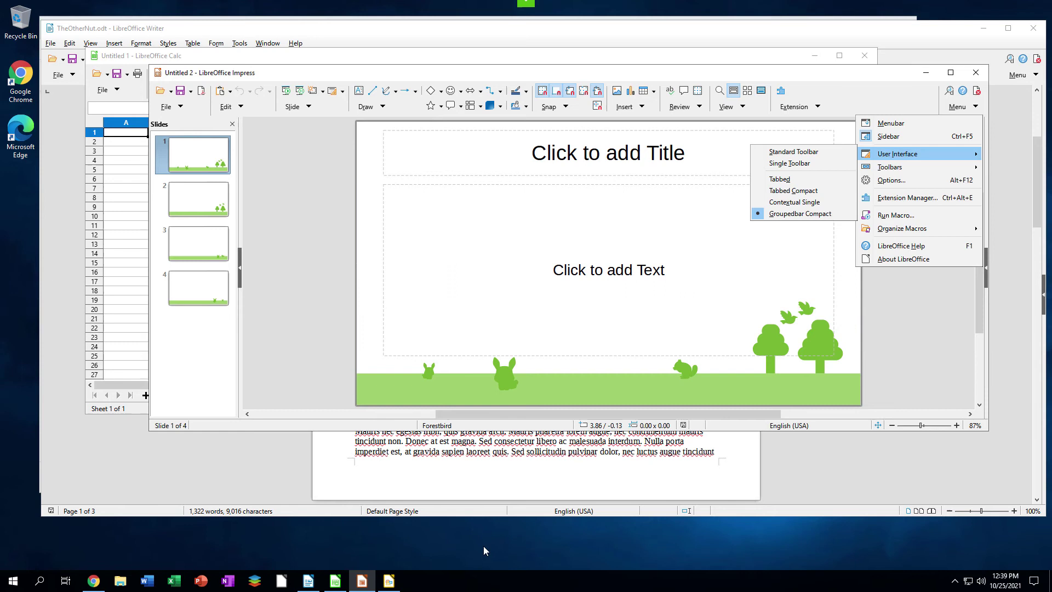
Step: Start a new Draw document and list its User Interface variants
left_click(389, 583)
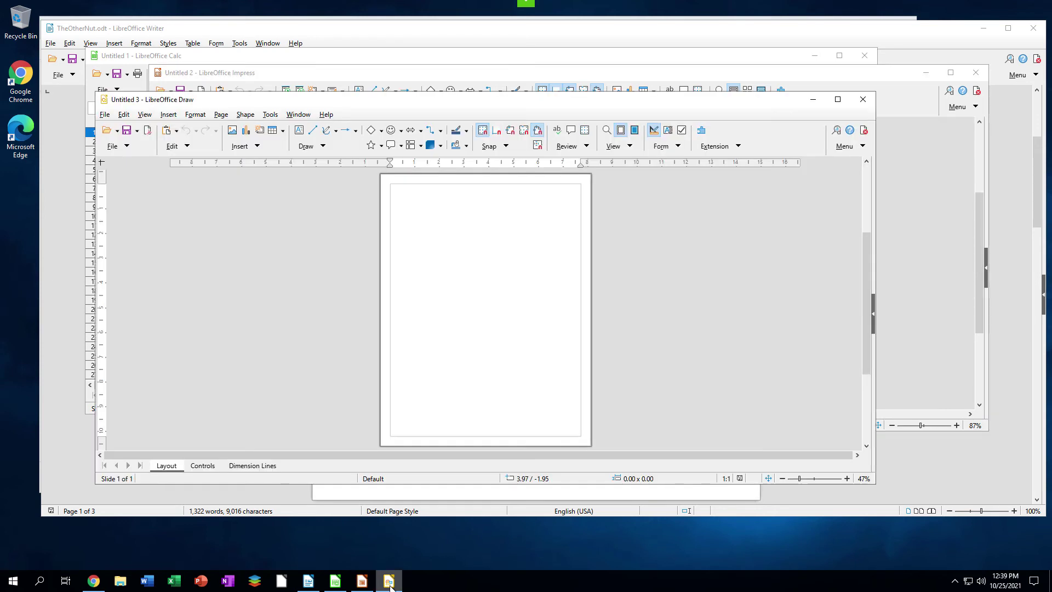
left_click(841, 146)
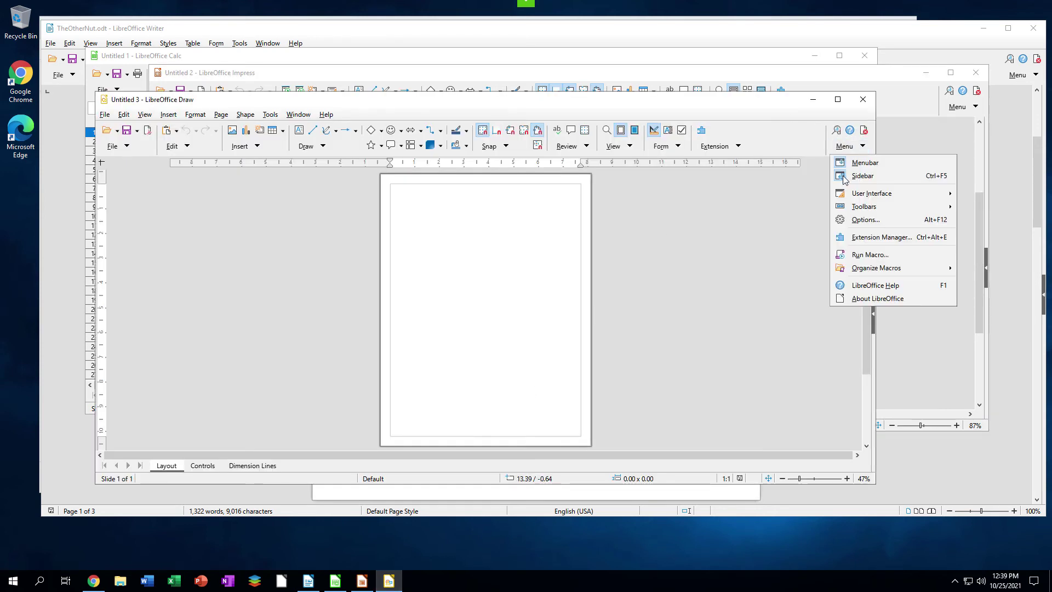
mouse_move(847, 195)
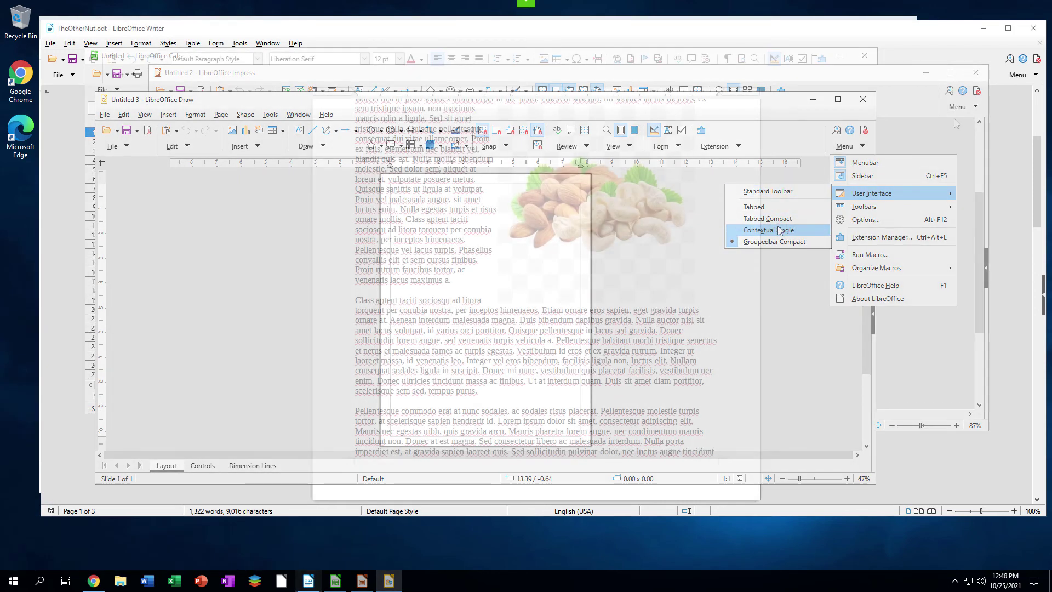
Step: Show Writer's Menu > User Interface submenu with Groupedbar Compact current
left_click(1017, 75)
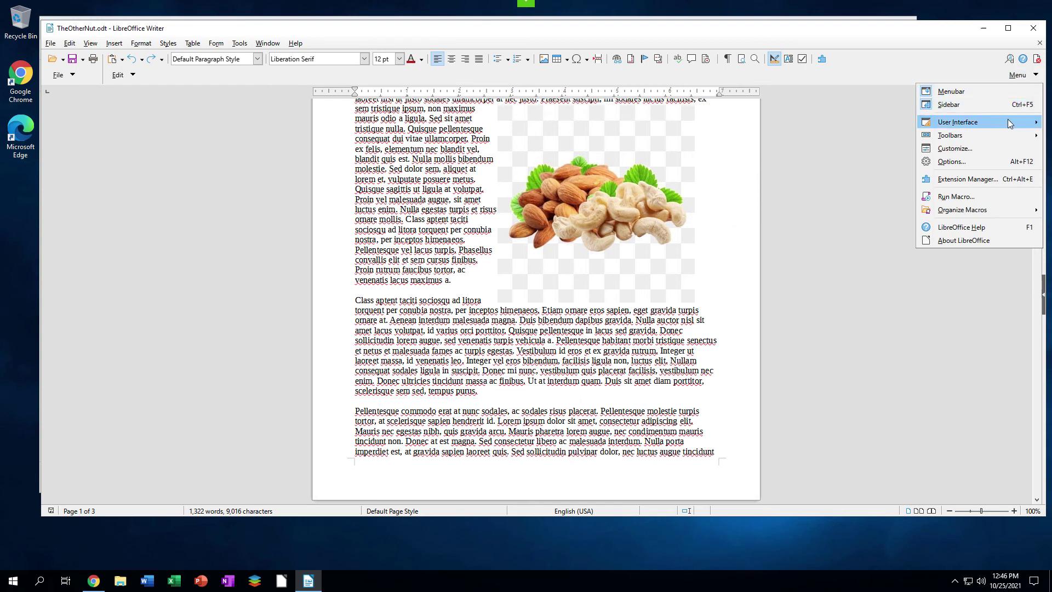
mouse_move(1009, 124)
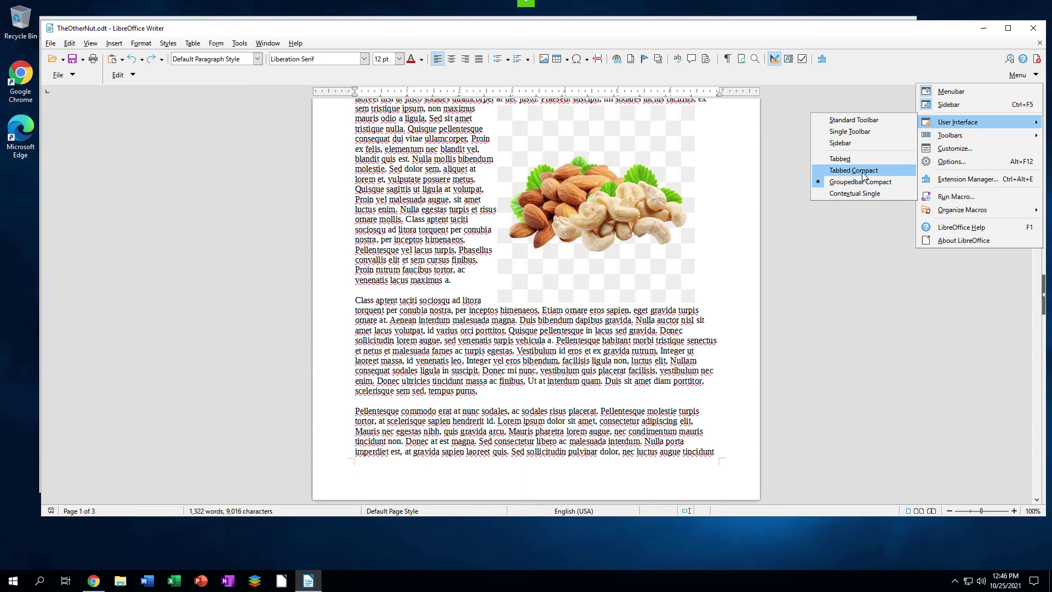
Step: Switch Writer from Groupedbar Compact to the Single Toolbar layout
left_click(849, 132)
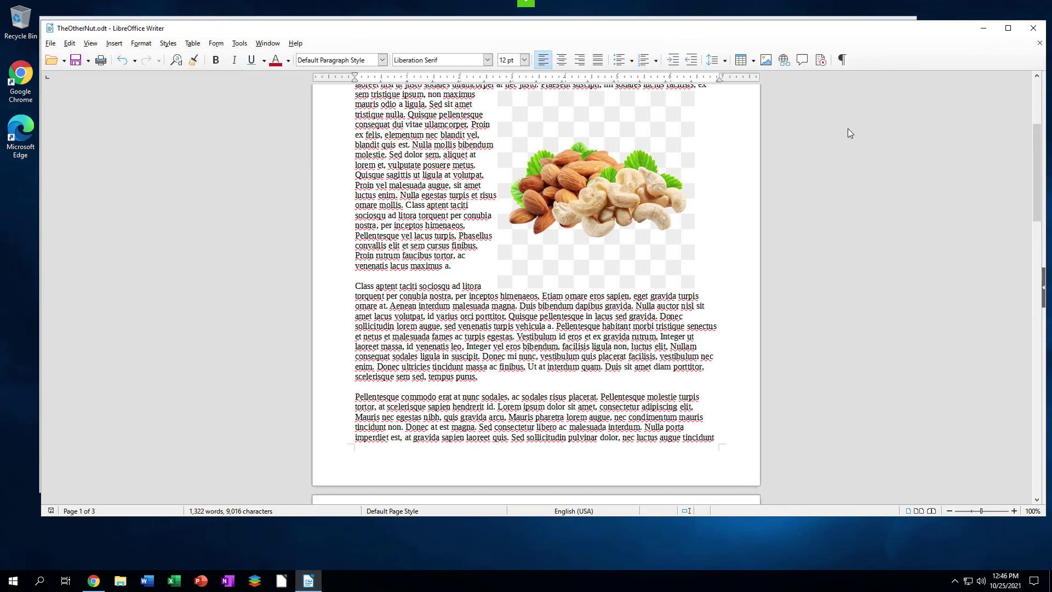